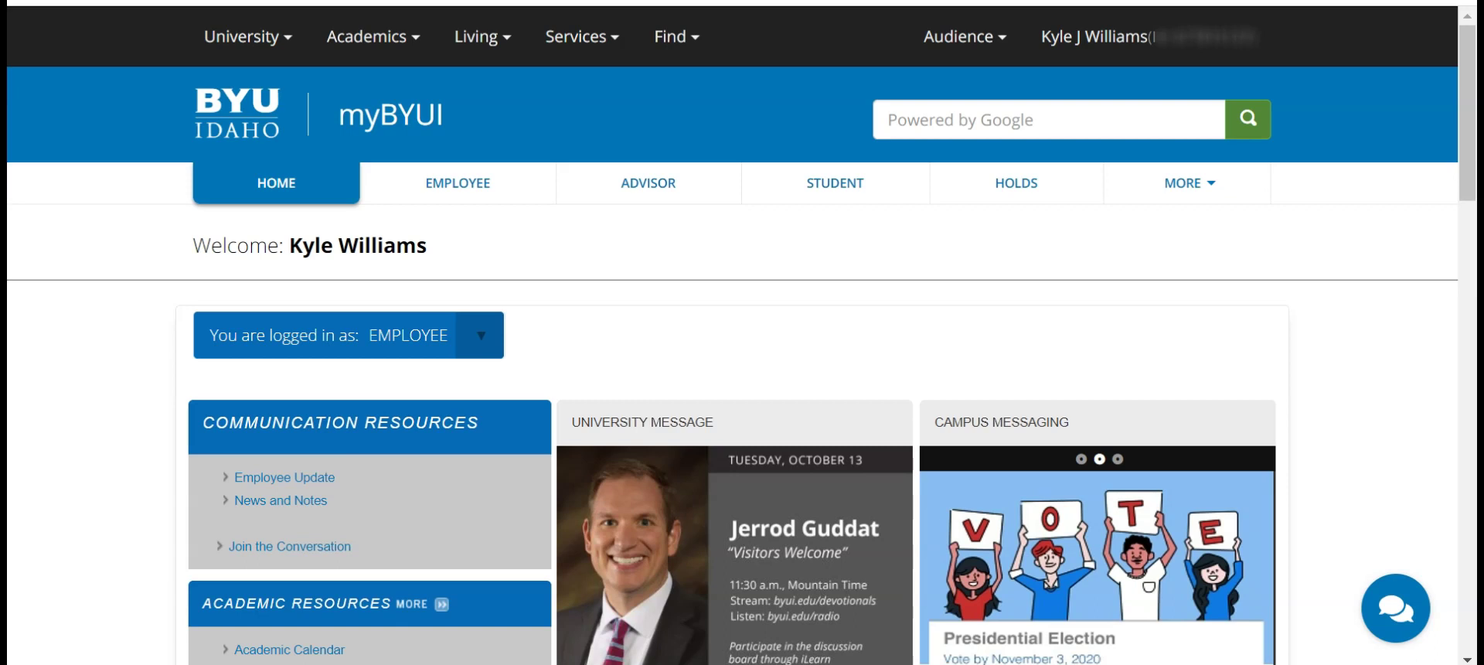
Step: Search the BYU-Idaho site for I-Plan from the myBYUI portal to find the I-Plan Login page
left_click(993, 120)
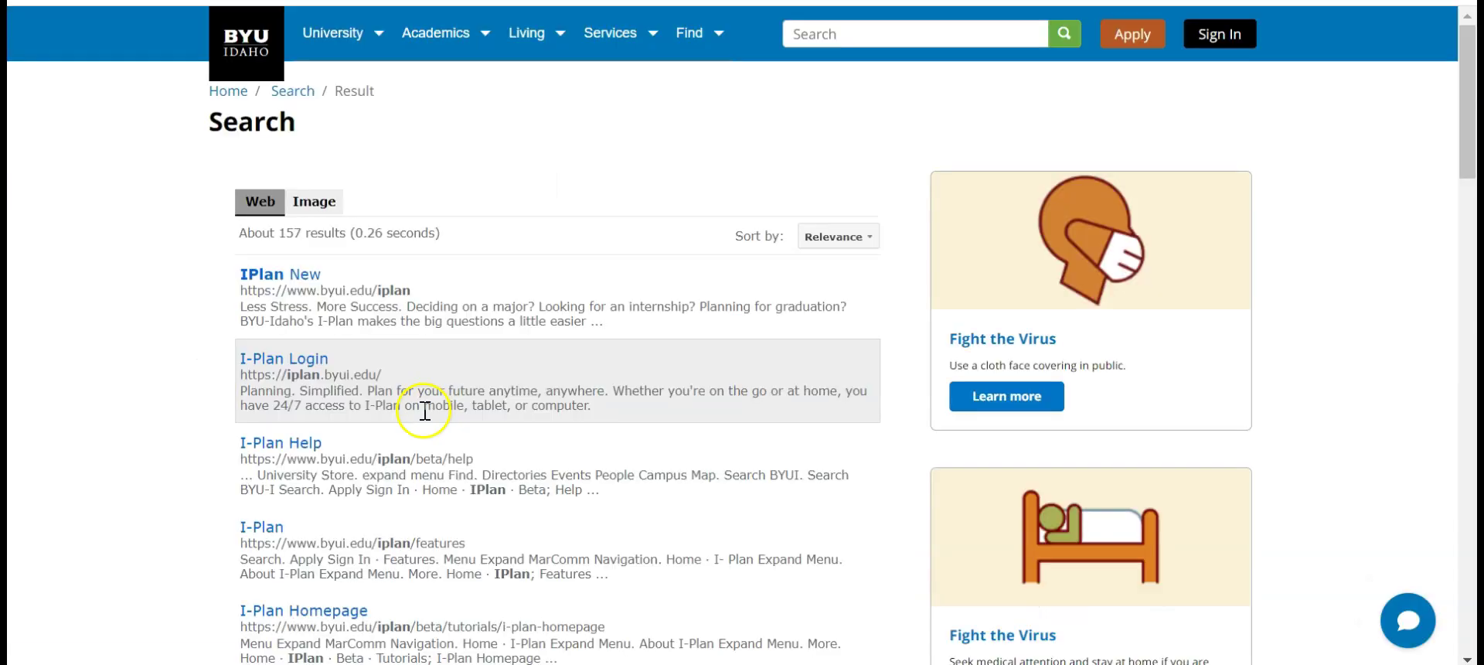
Step: Open the I-Plan Login result and sign in with the BYU-Idaho account
left_click(307, 360)
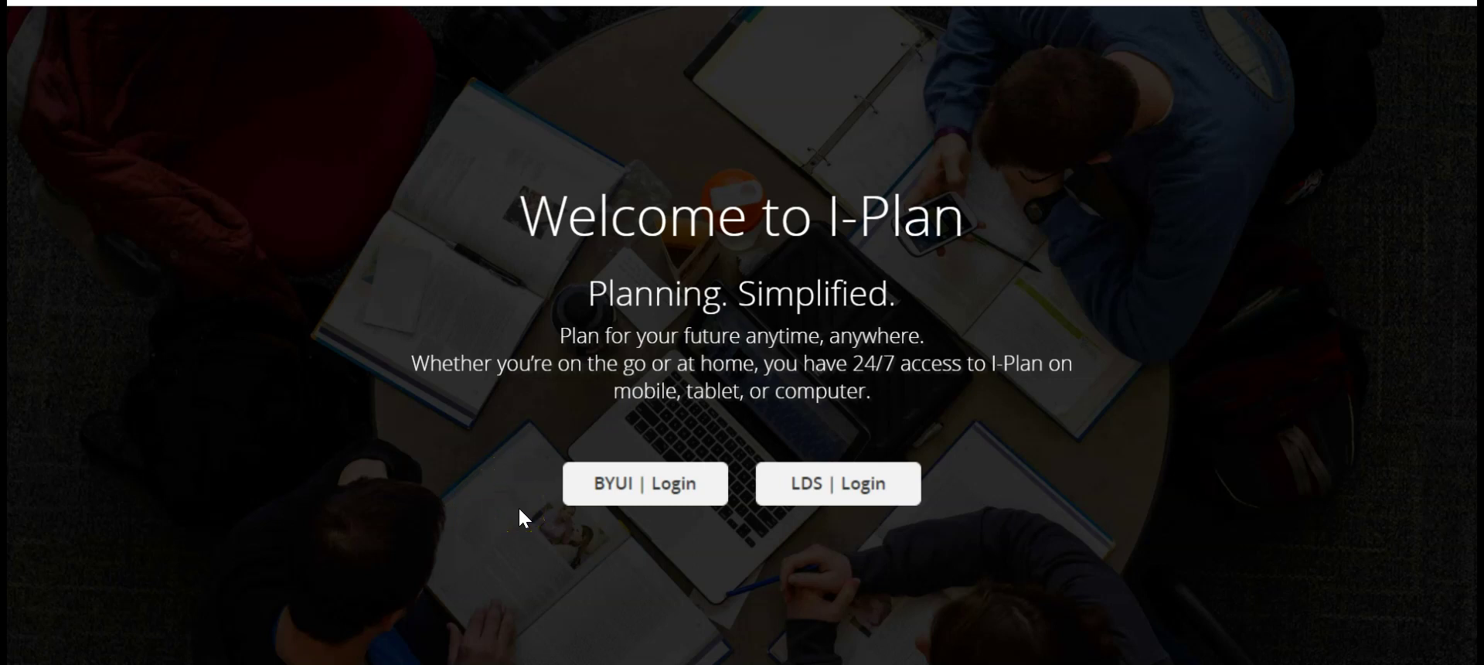
left_click(631, 499)
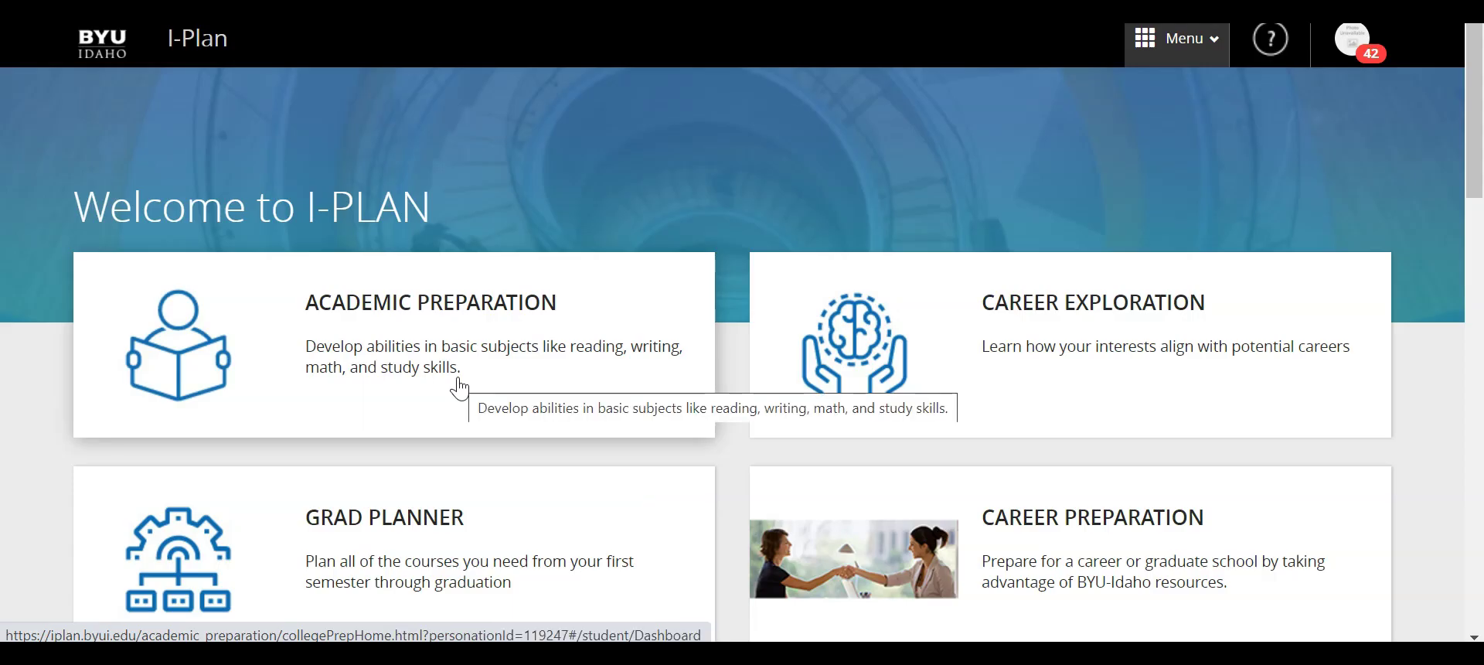
Step: Open My Plans and review the declared testingr plan plus alternates 22 and Plan 1
left_click(530, 546)
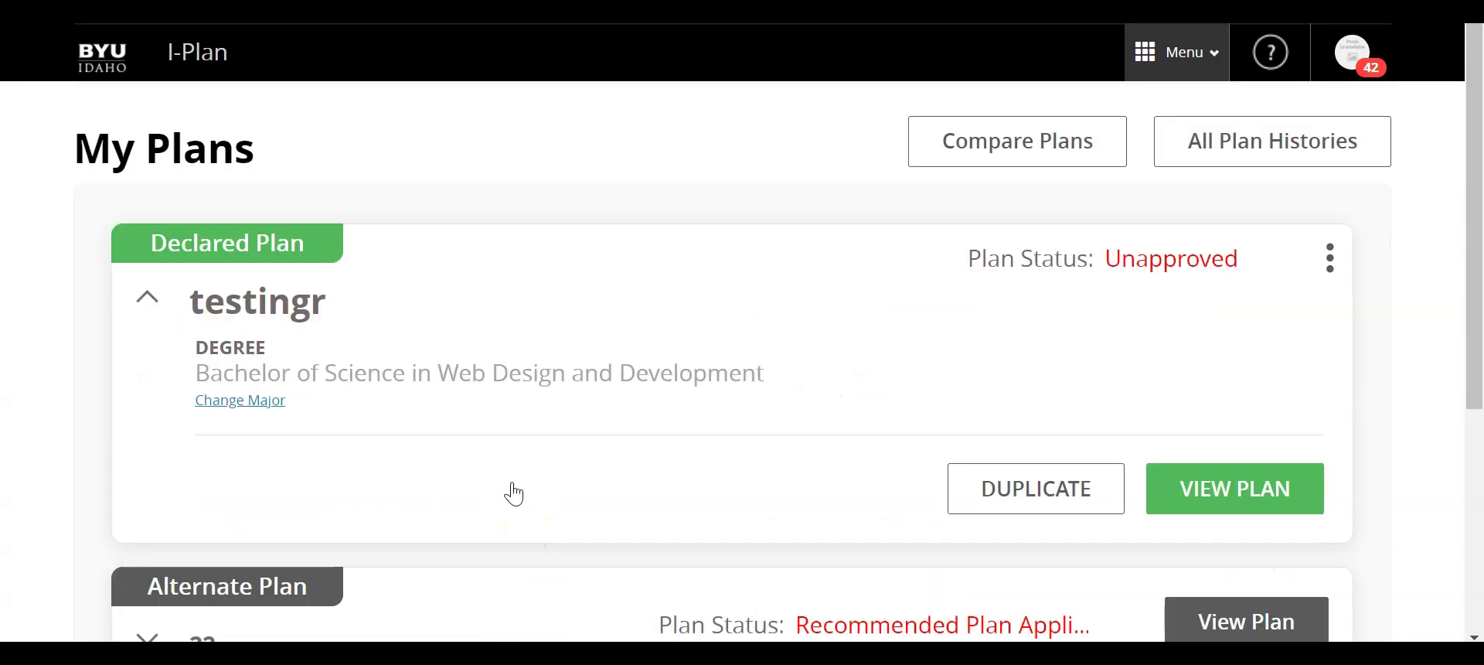
left_click(186, 266)
scroll(325, 255, "down", 3)
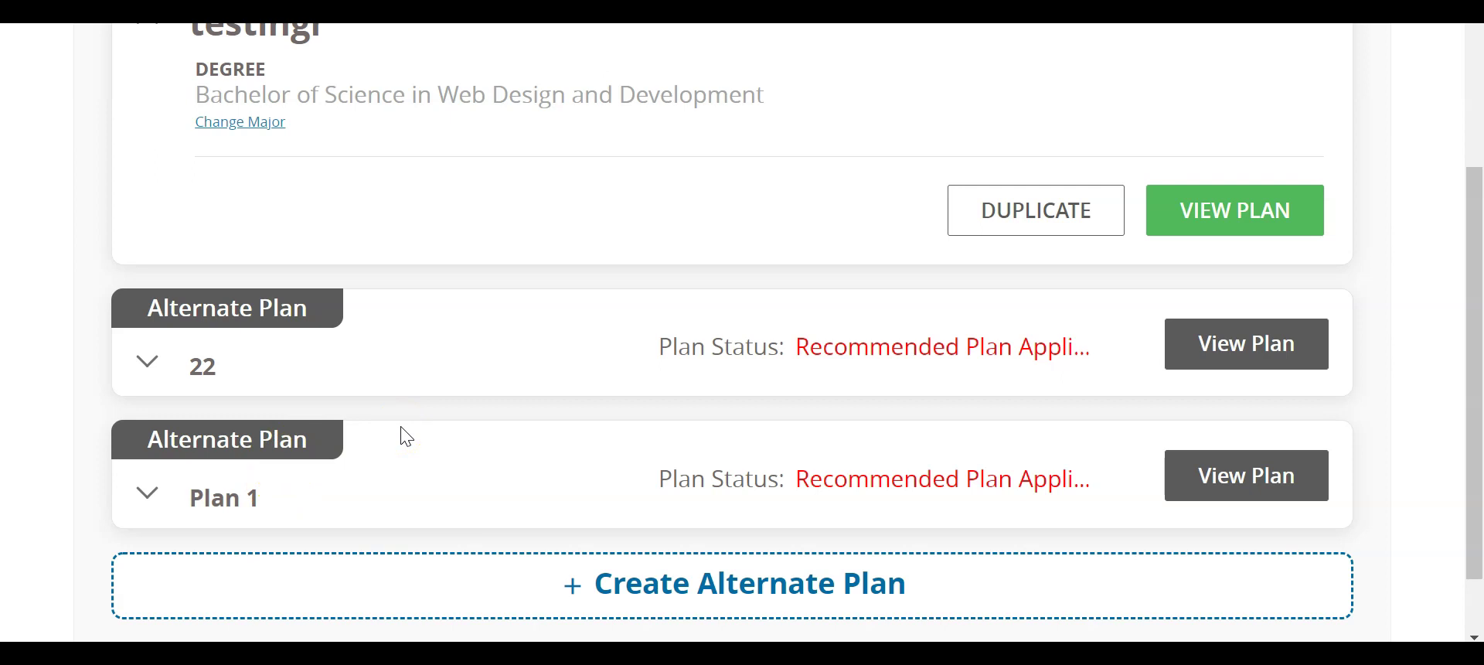
scroll(407, 437, "up", 3)
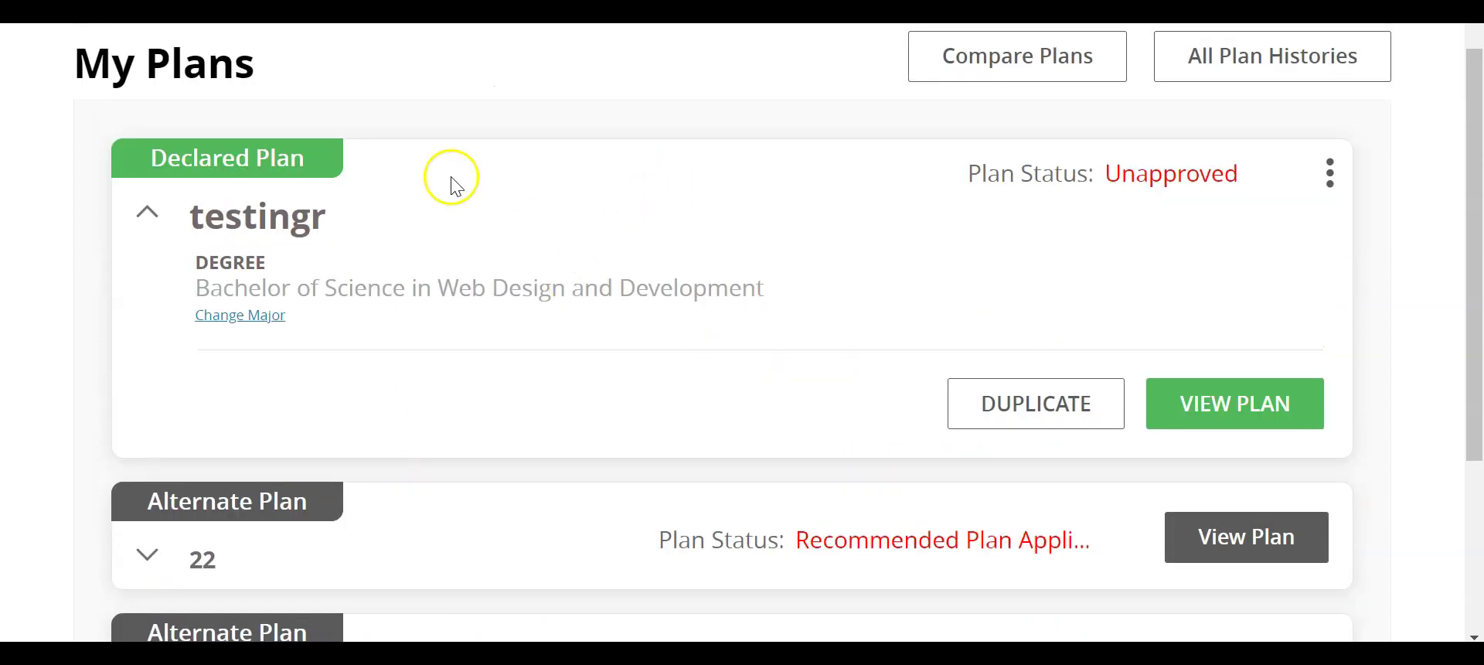
Step: Open the declared testingr plan and briefly view its alerts
left_click(1241, 400)
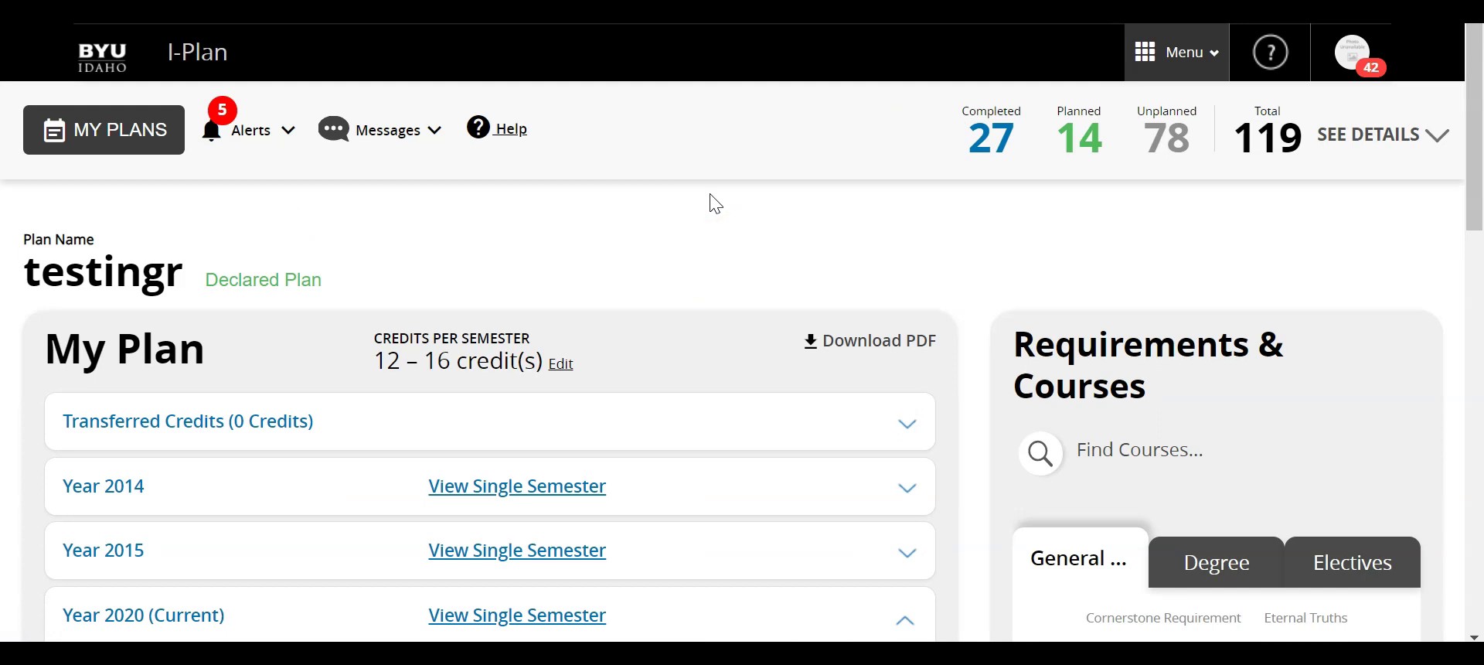
left_click(286, 137)
left_click(288, 135)
Step: Expand plan details: GPA 2.56, residency 27 of 30, graduation Winter 2024
left_click(1436, 147)
scroll(1409, 168, "down", 1)
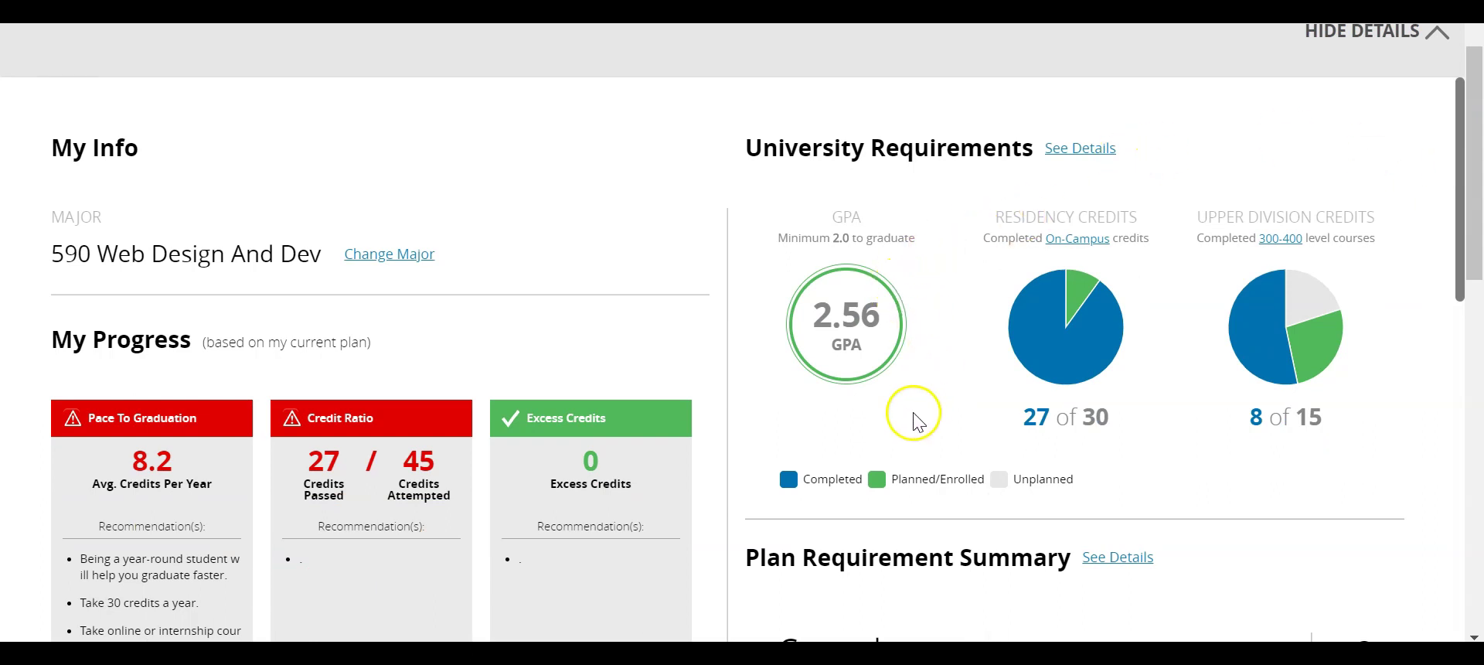
mouse_move(1103, 352)
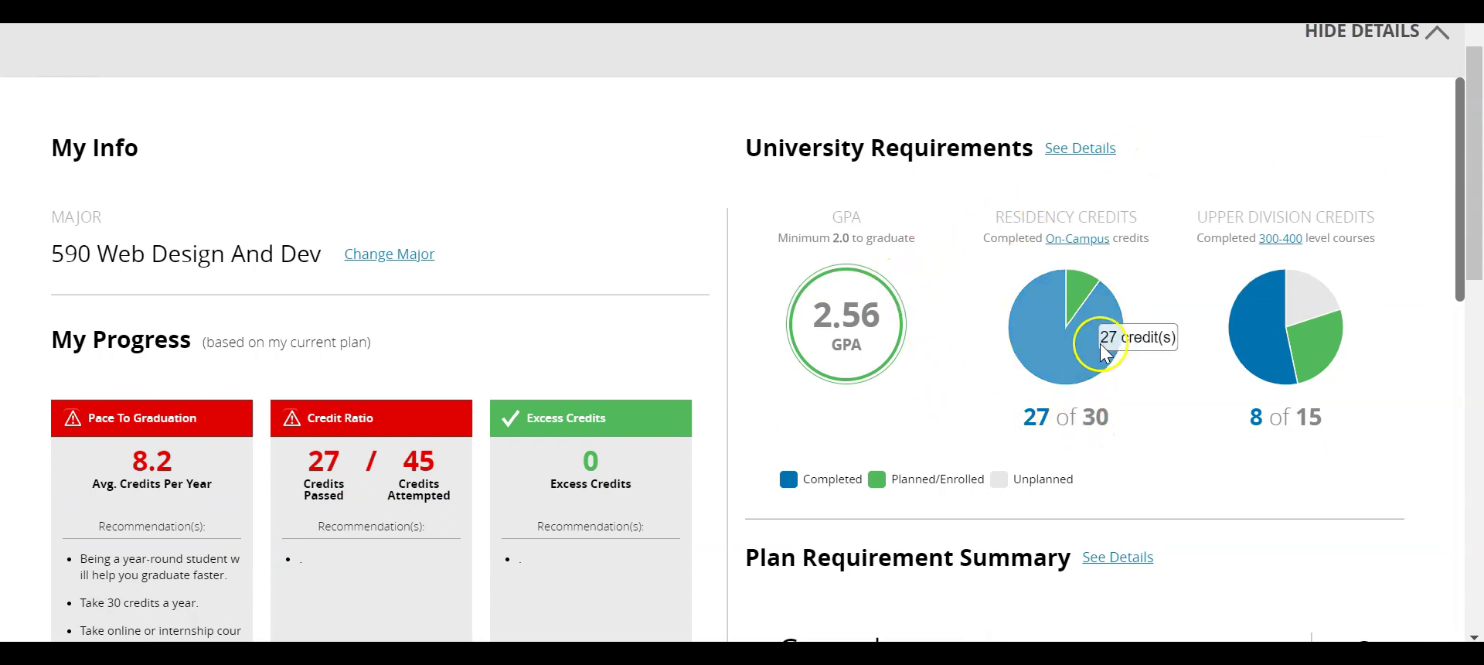
mouse_move(1277, 356)
scroll(1277, 355, "down", 5)
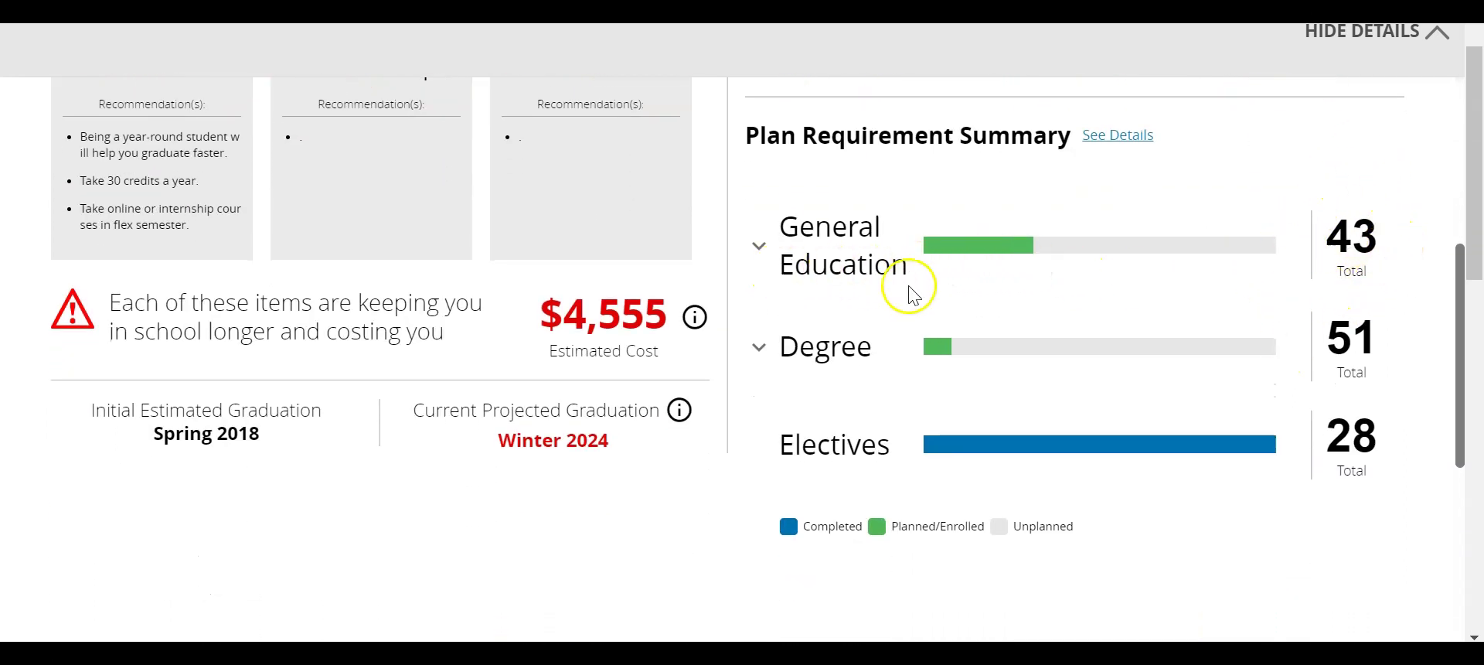
mouse_move(1081, 456)
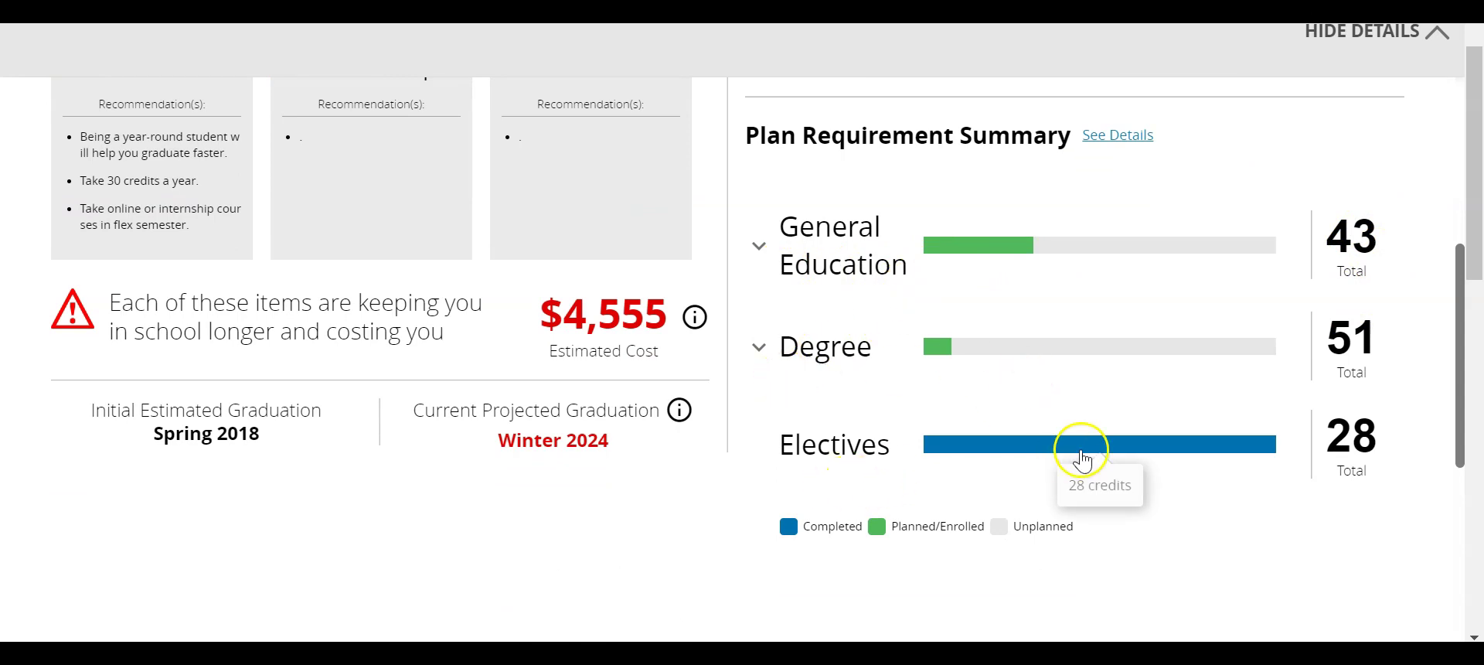
scroll(1067, 225, "up", 8)
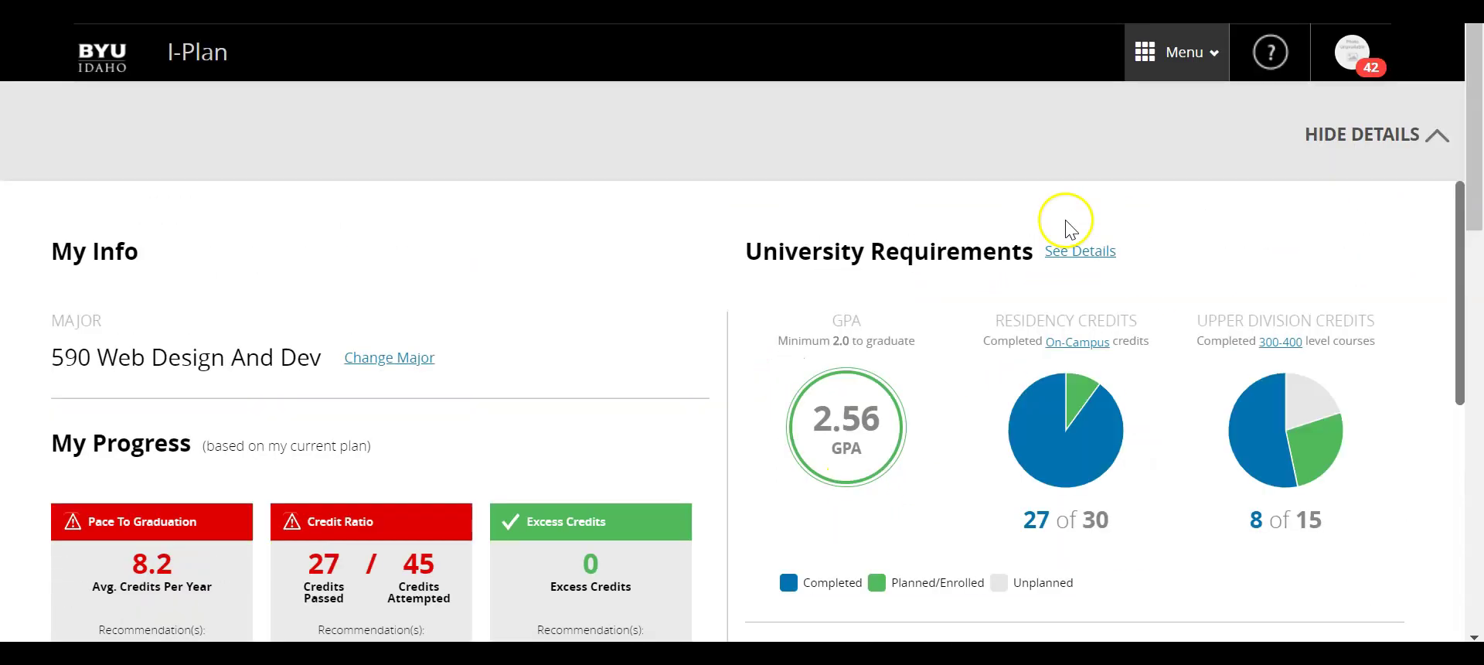
Step: Hide the plan's progress details and scroll to the year rows
left_click(1428, 143)
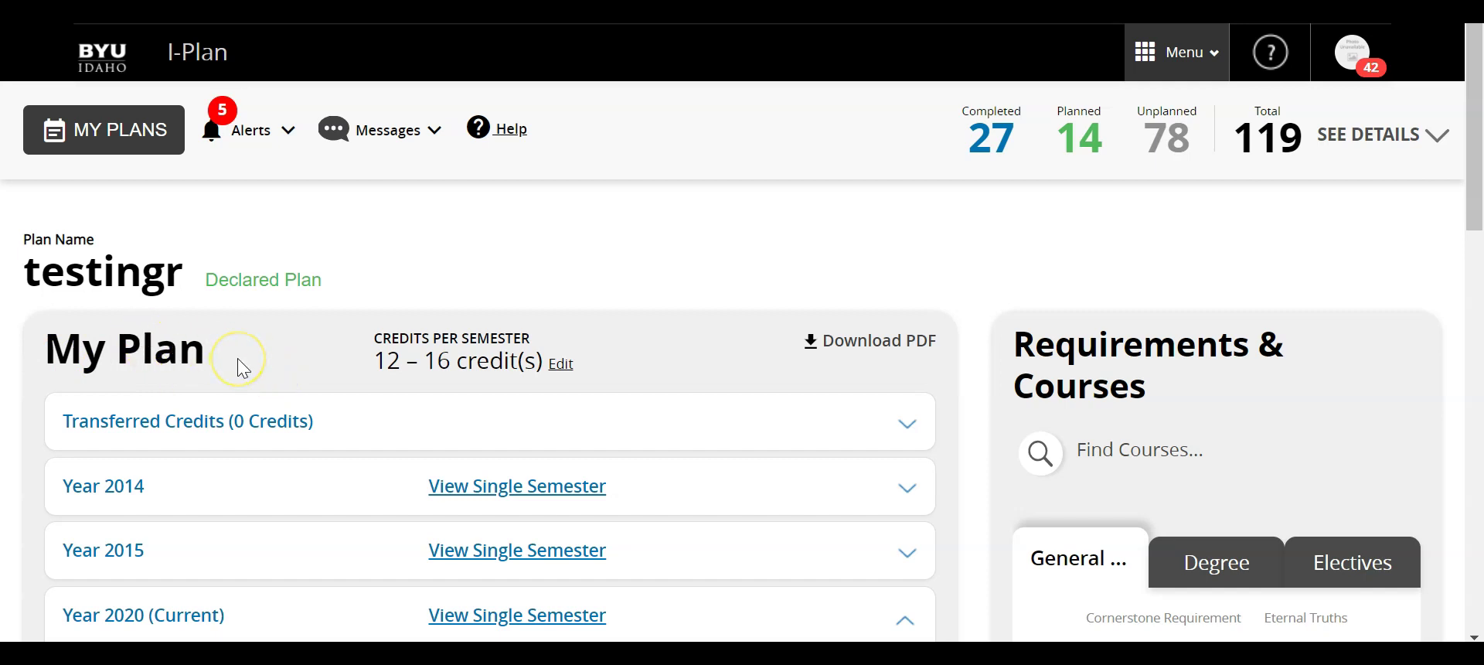
scroll(238, 358, "down", 1)
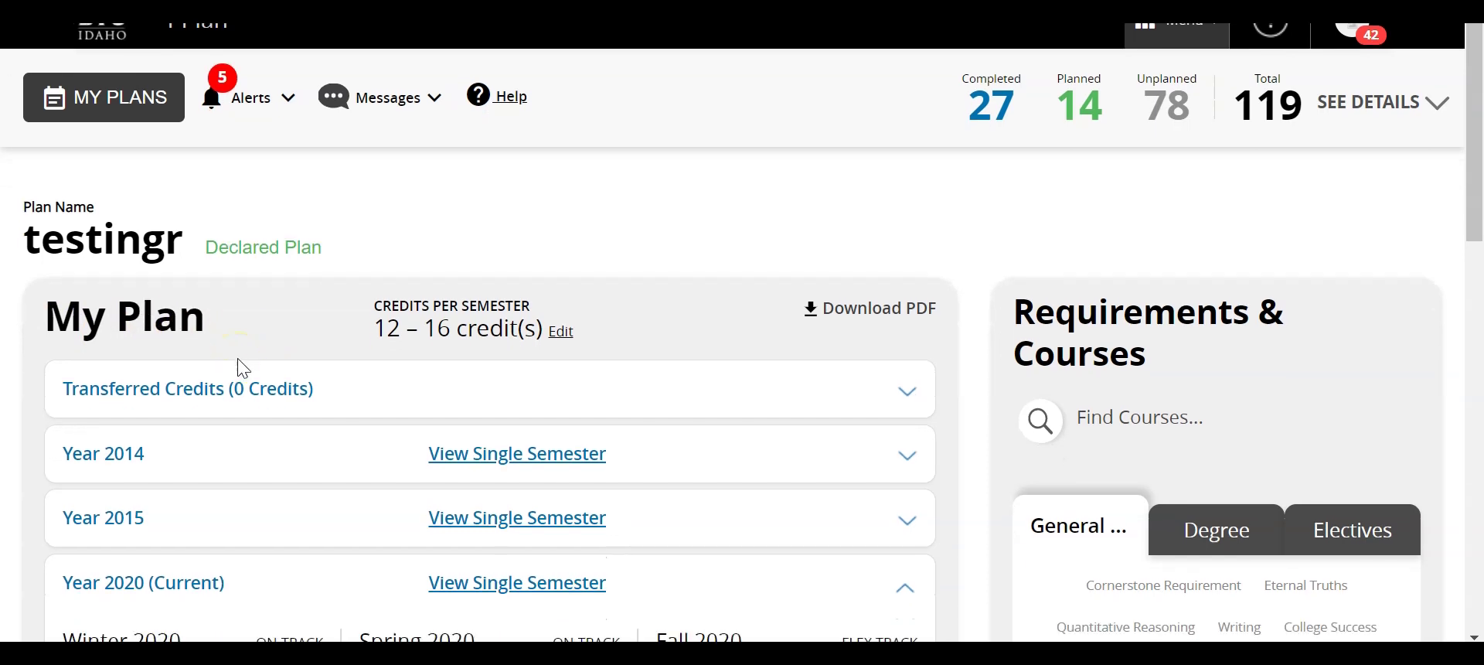
scroll(236, 368, "down", 3)
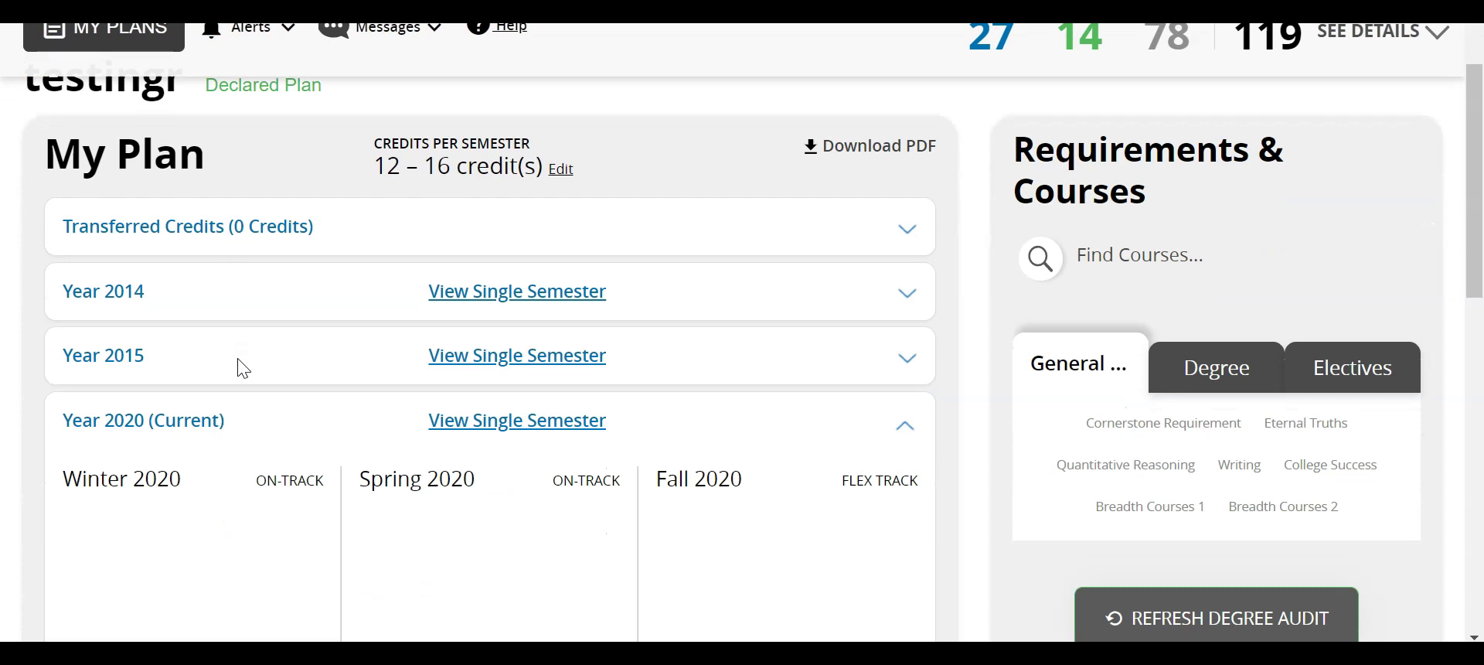
scroll(237, 368, "up", 2)
Step: Collapse Year 2020 and expand Year 2014 to show its four Spring 2014 test courses
left_click(918, 532)
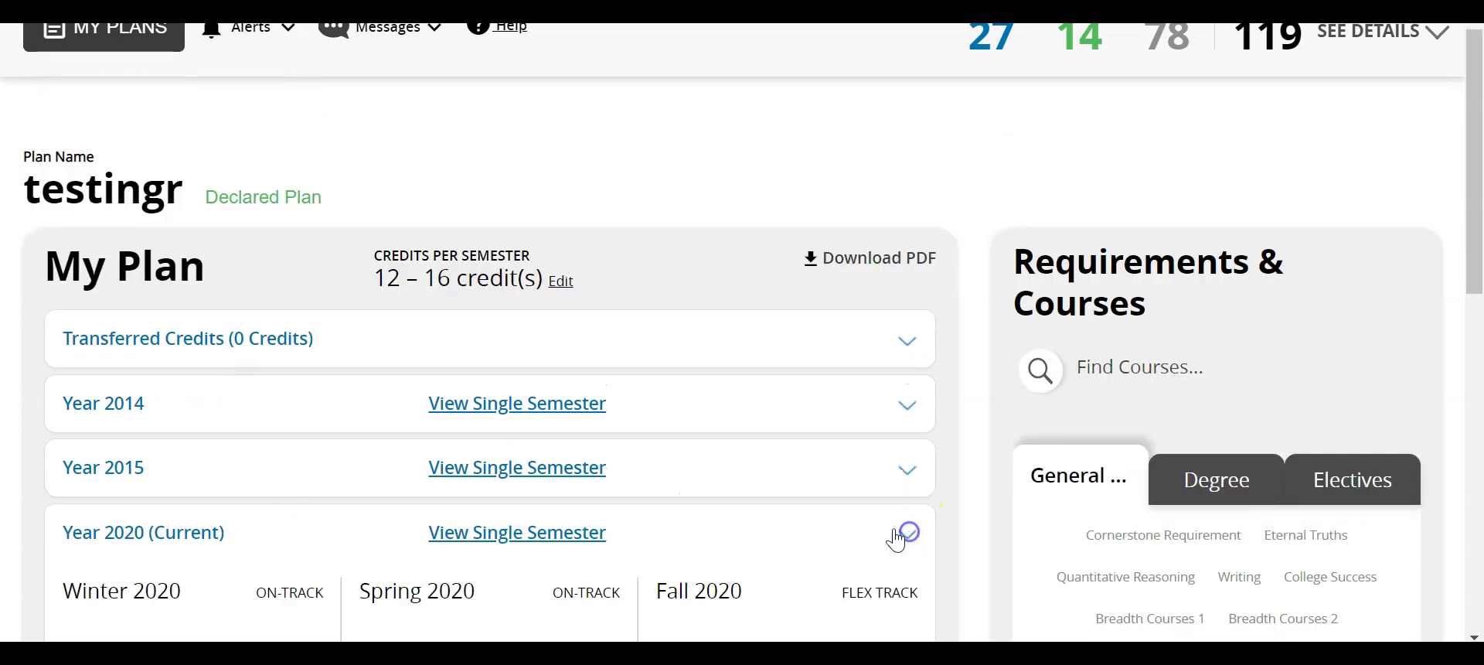
left_click(904, 534)
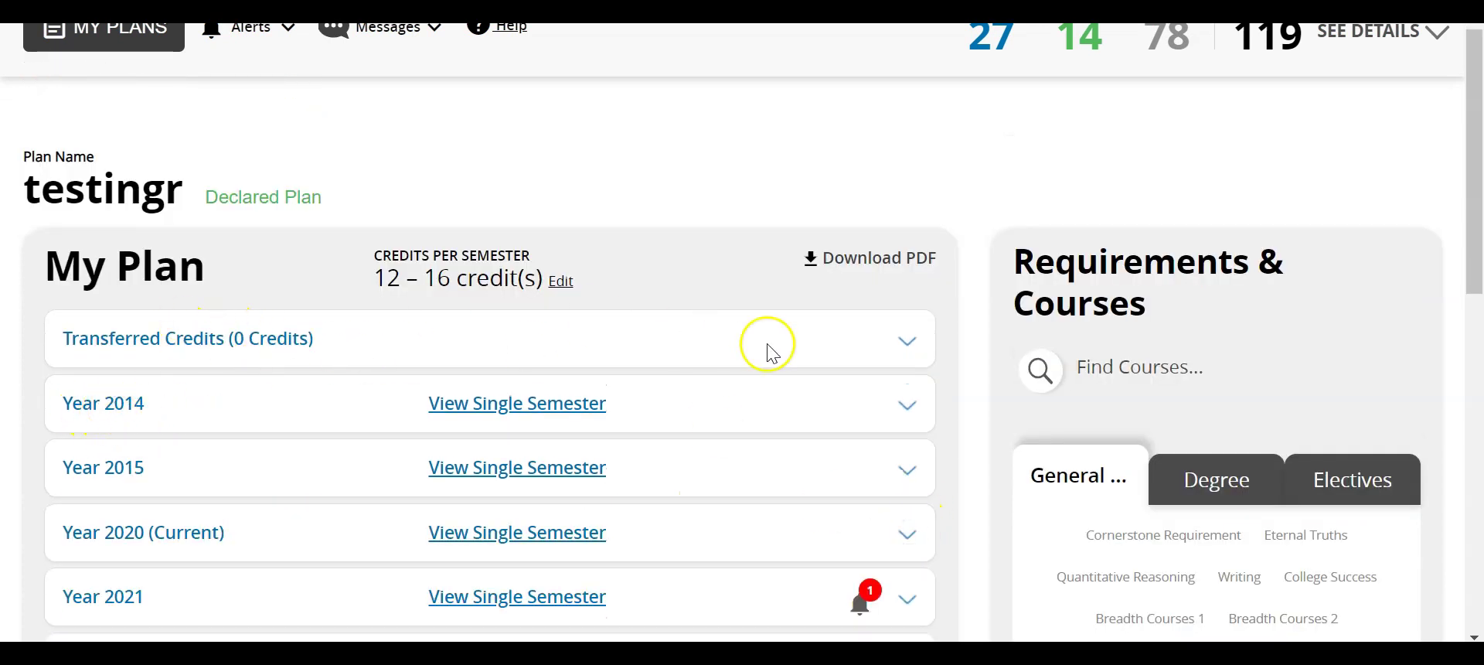
left_click(901, 414)
scroll(594, 453, "down", 2)
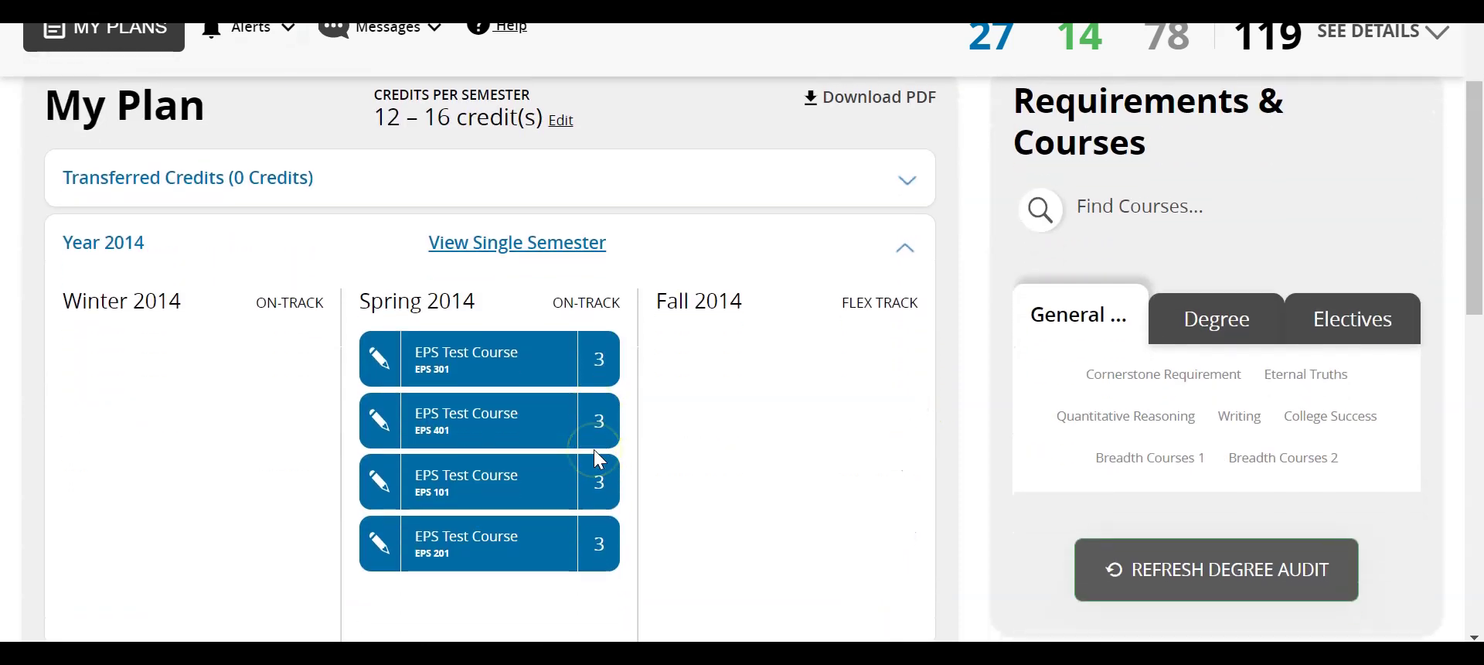
scroll(595, 450, "down", 1)
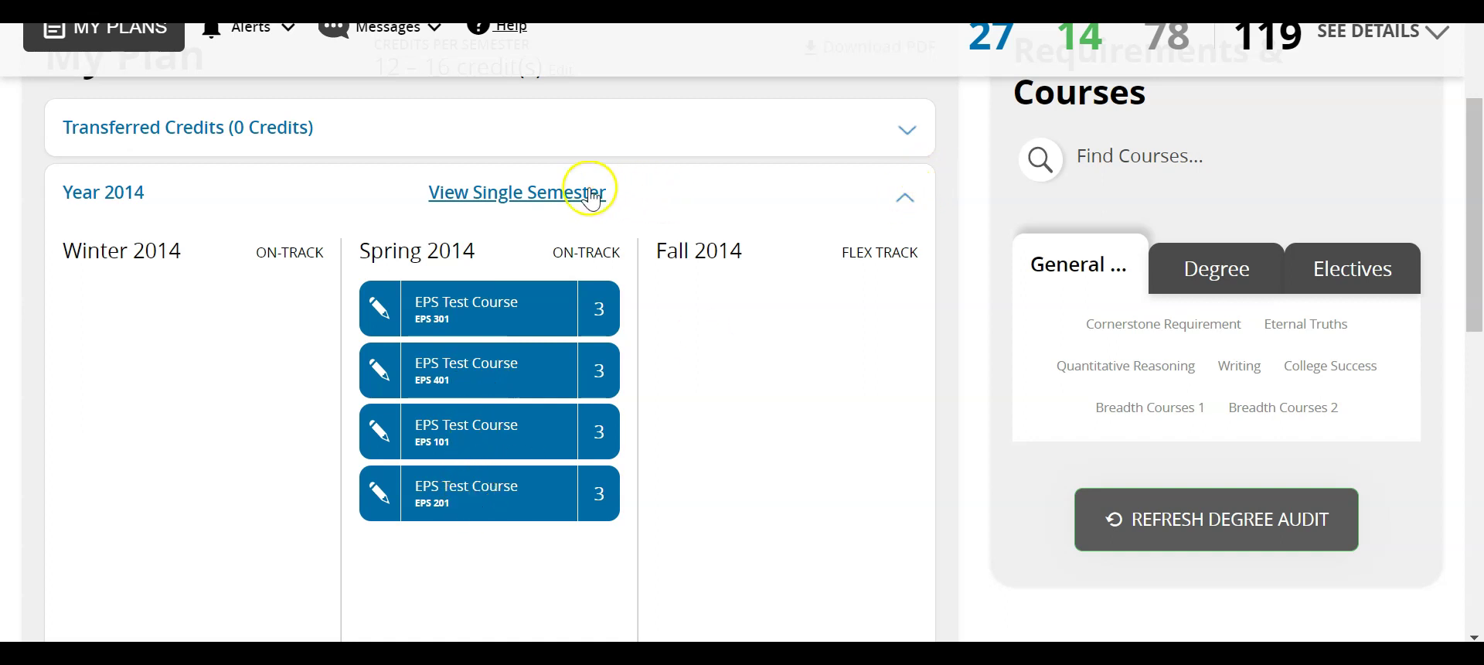
Step: Switch to the single-semester view and look through Winter 2021
left_click(560, 193)
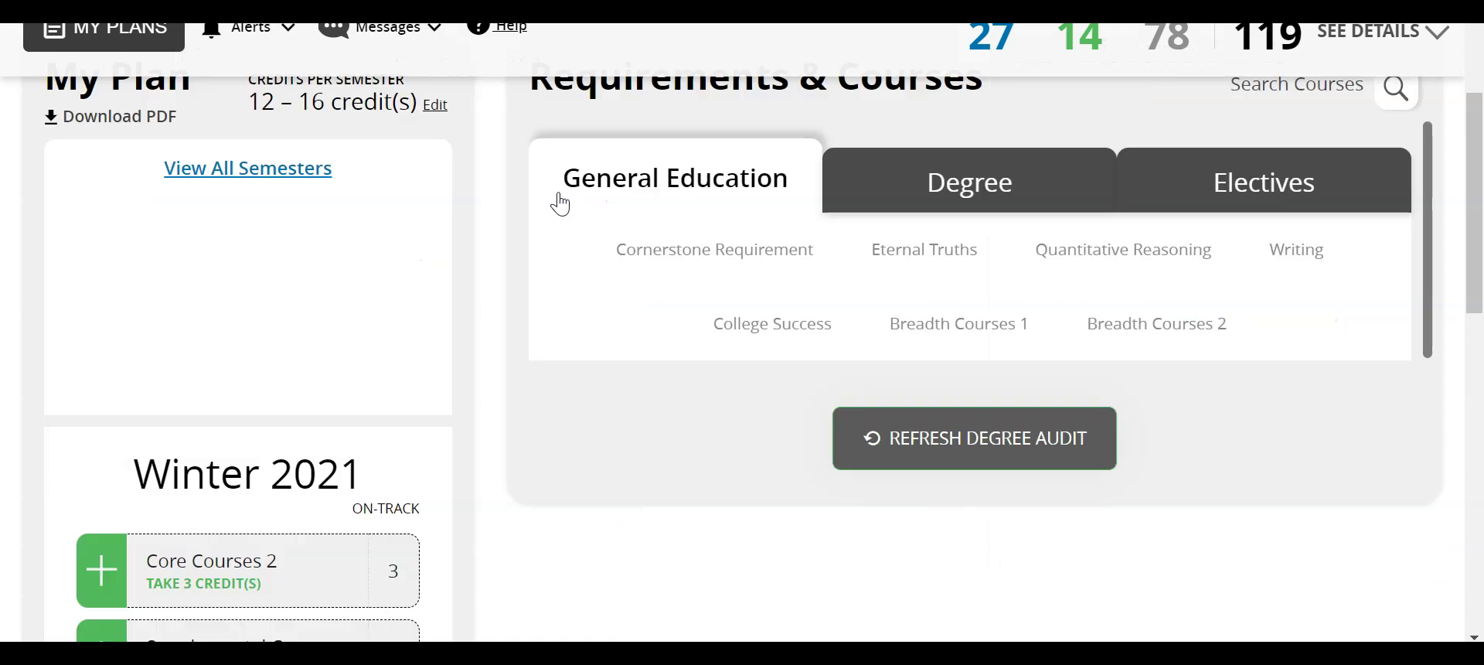
left_click(487, 305)
scroll(490, 309, "down", 3)
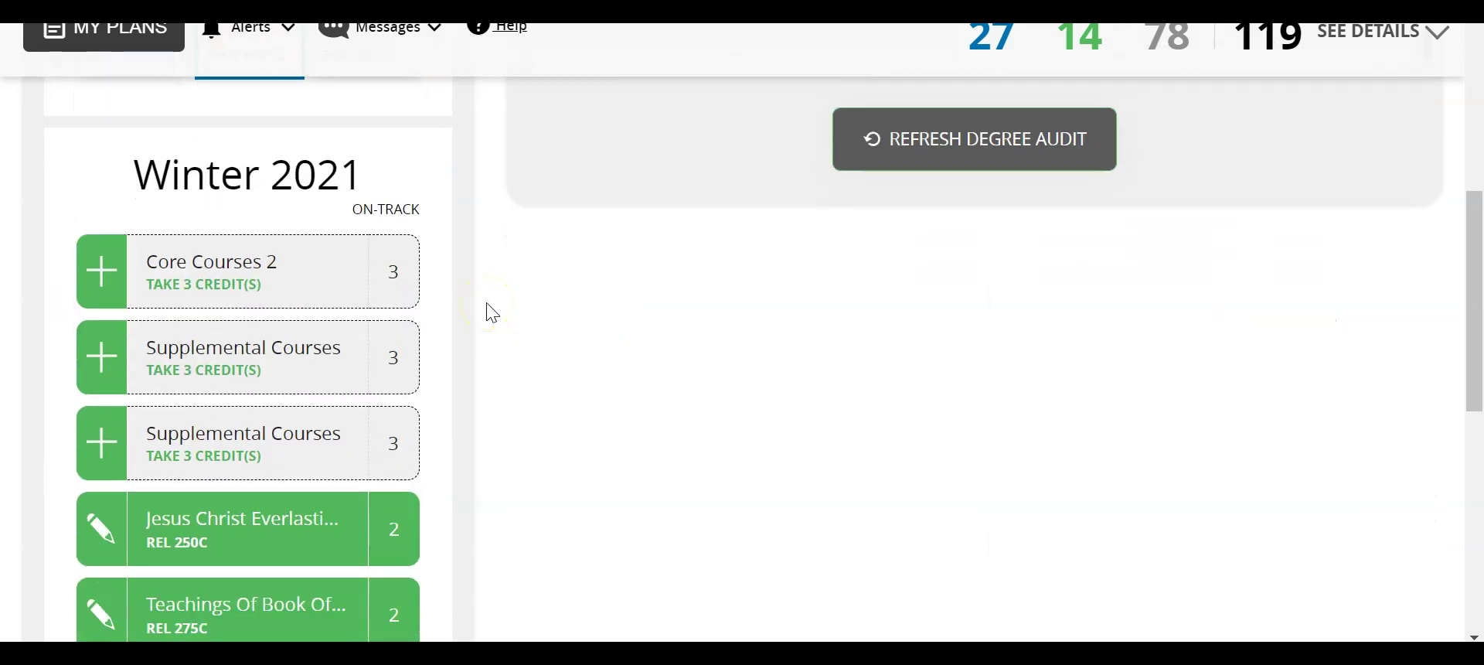
scroll(487, 255, "down", 4)
scroll(483, 247, "up", 2)
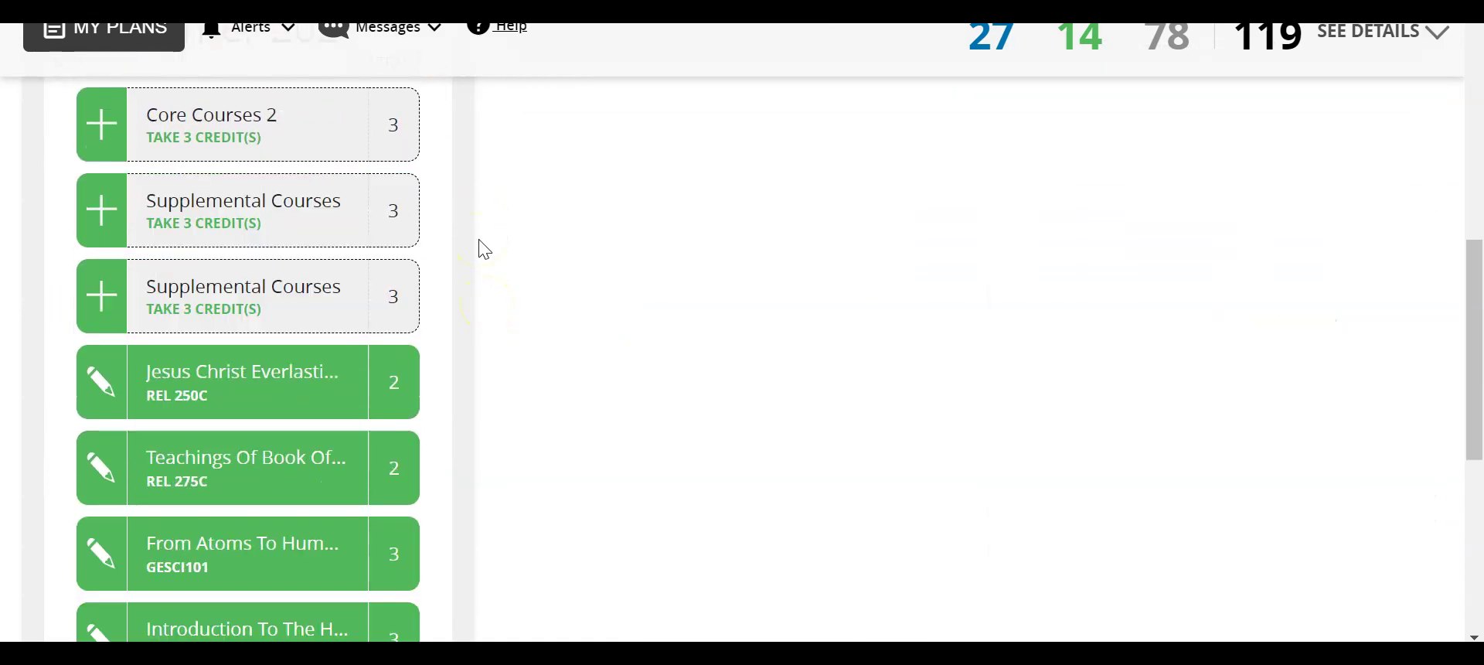
scroll(483, 248, "up", 6)
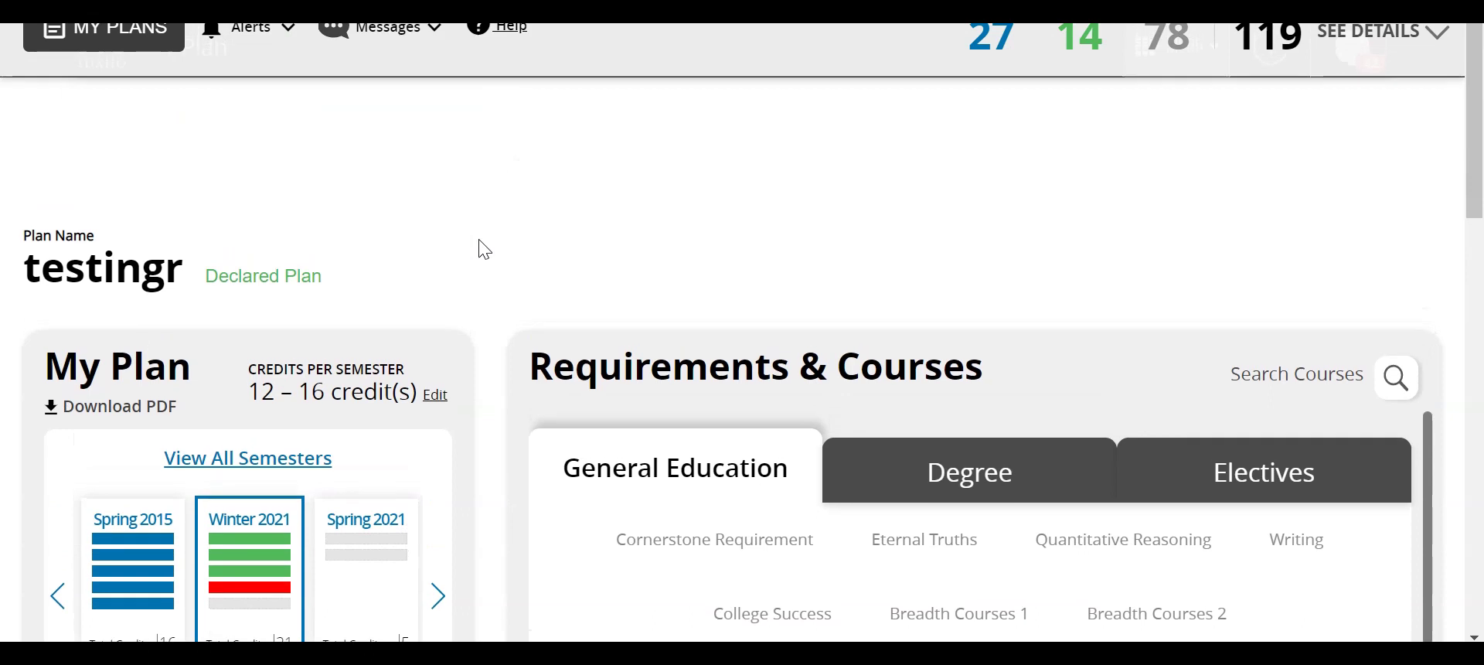
scroll(456, 310, "down", 1)
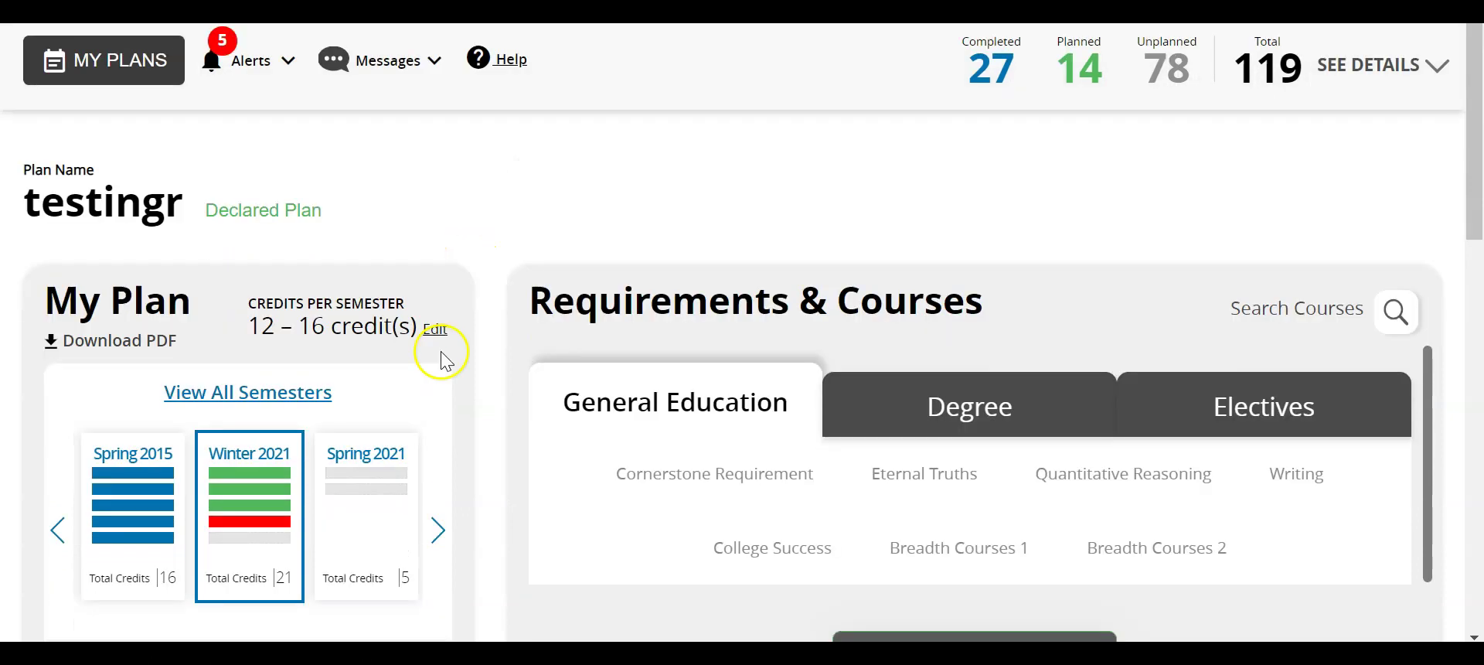
Step: Return to viewing all semesters and collapse Year 2014
left_click(300, 398)
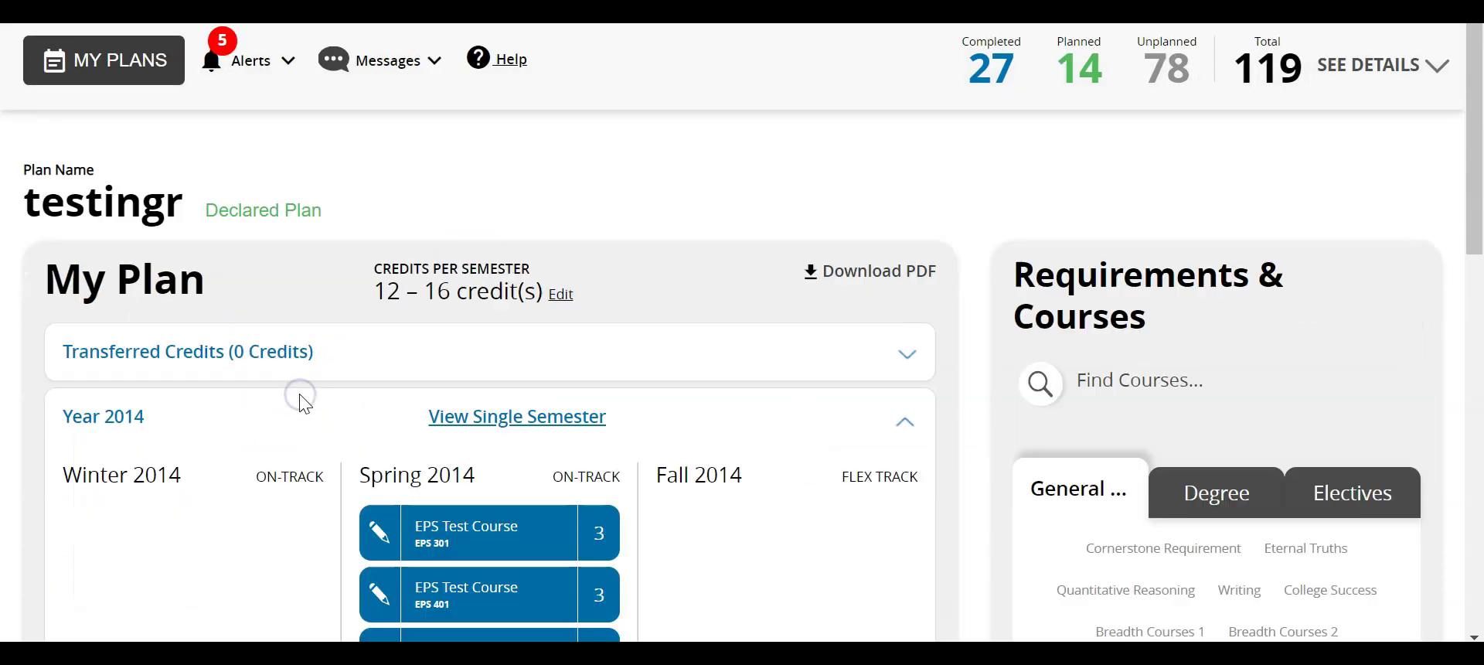
scroll(614, 365, "down", 2)
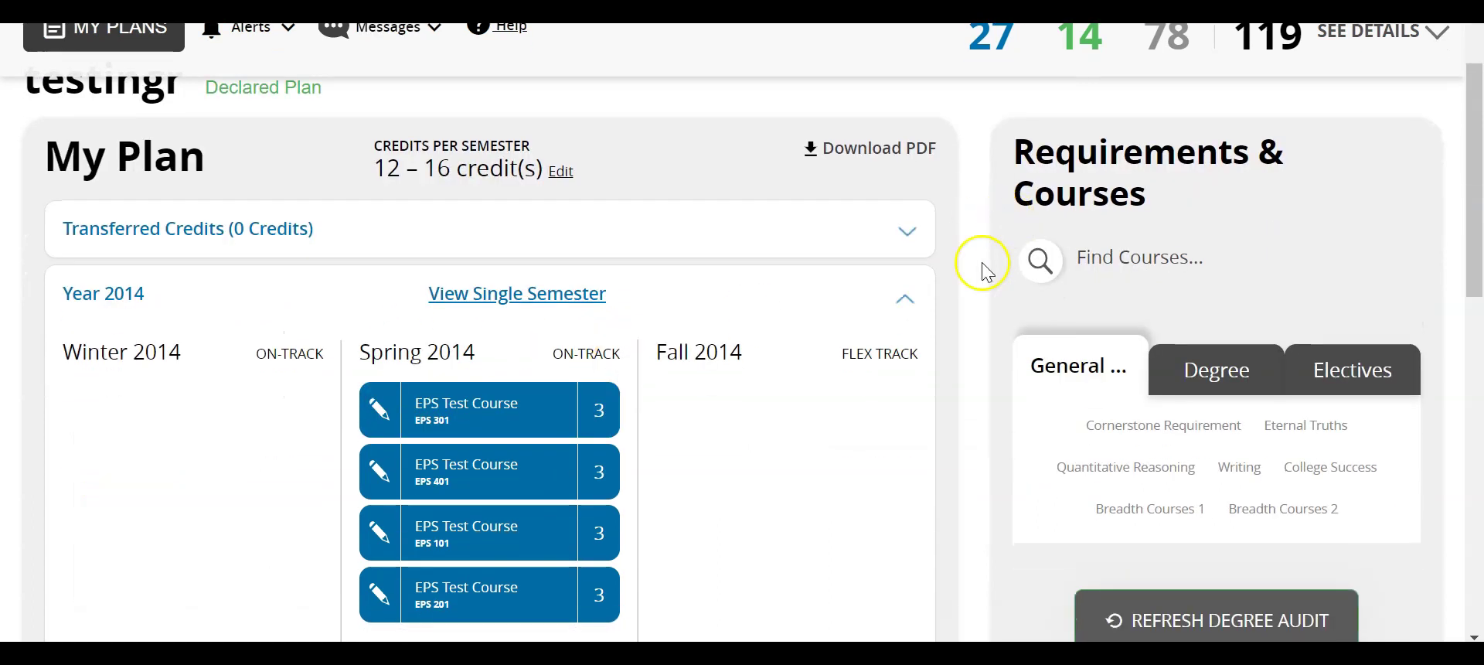
left_click(901, 313)
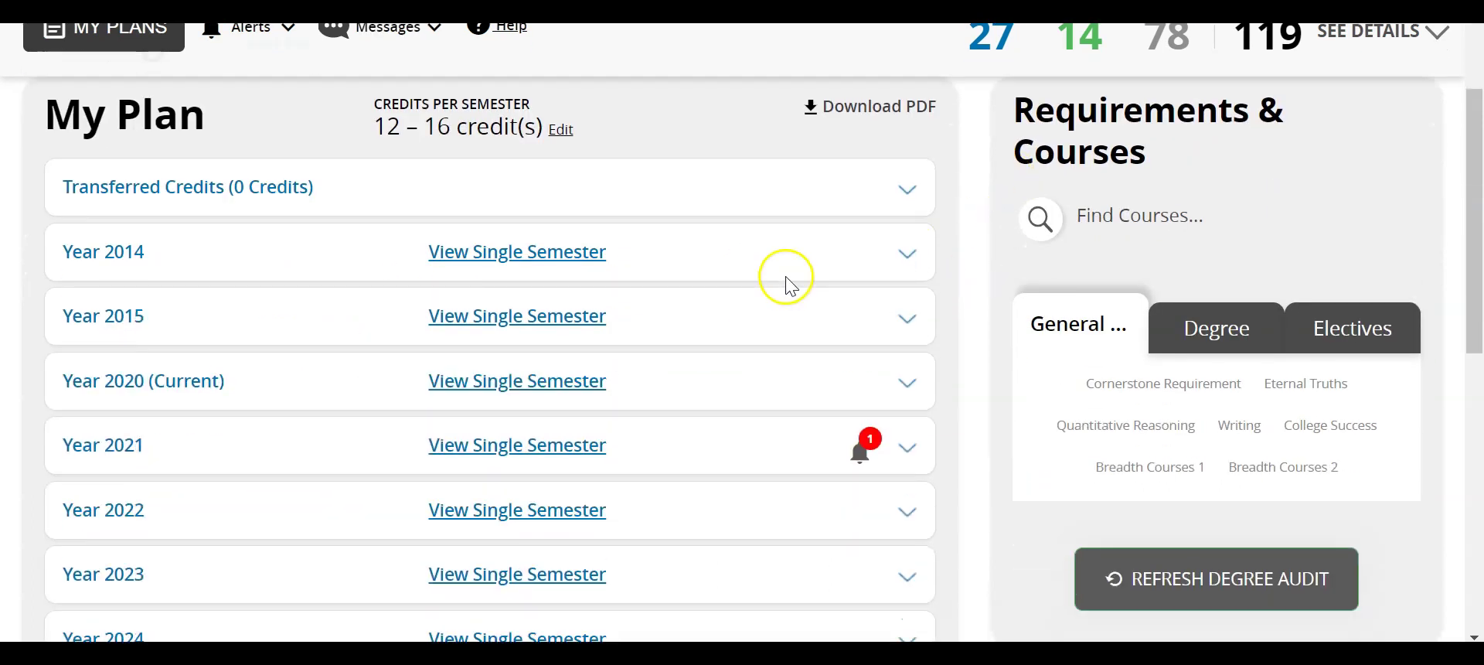
scroll(787, 283, "down", 2)
Step: Expand Year 2021 and view the Cornerstone and Eternal Truths GE requirements
left_click(909, 320)
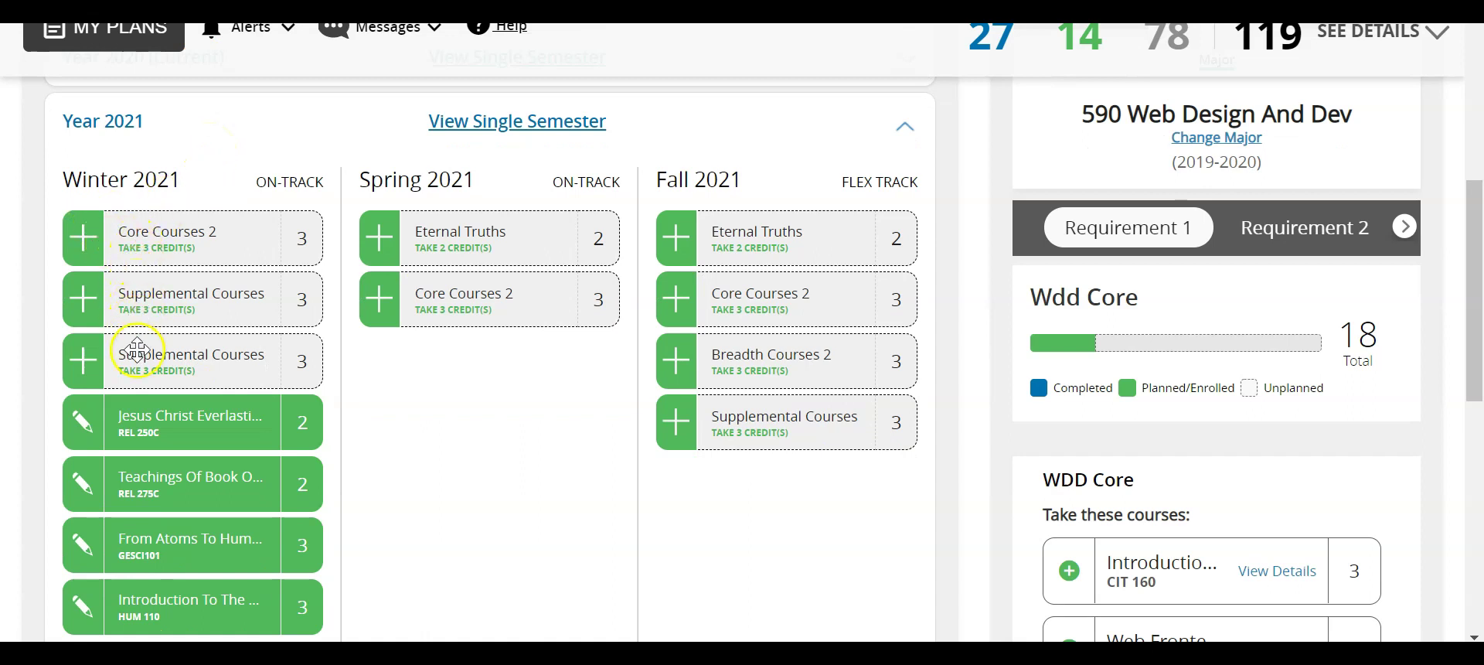
scroll(136, 352, "down", 1)
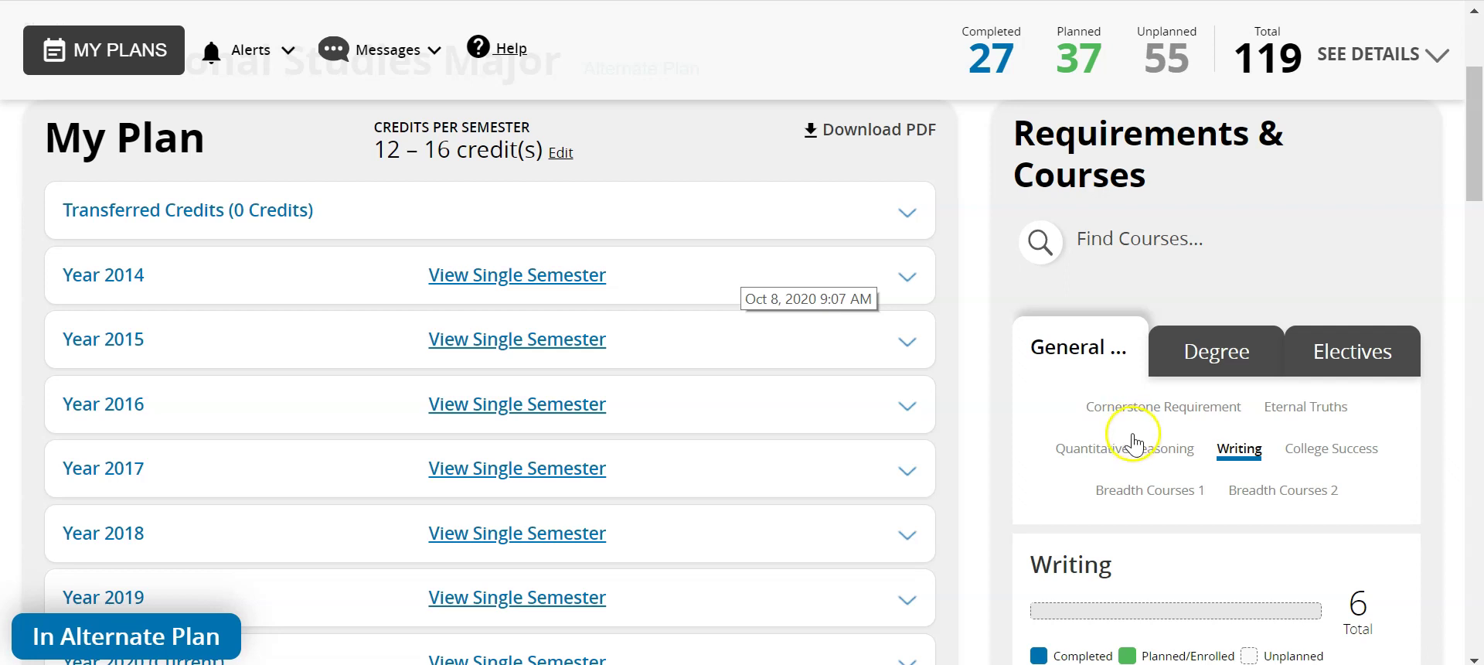
left_click(1151, 412)
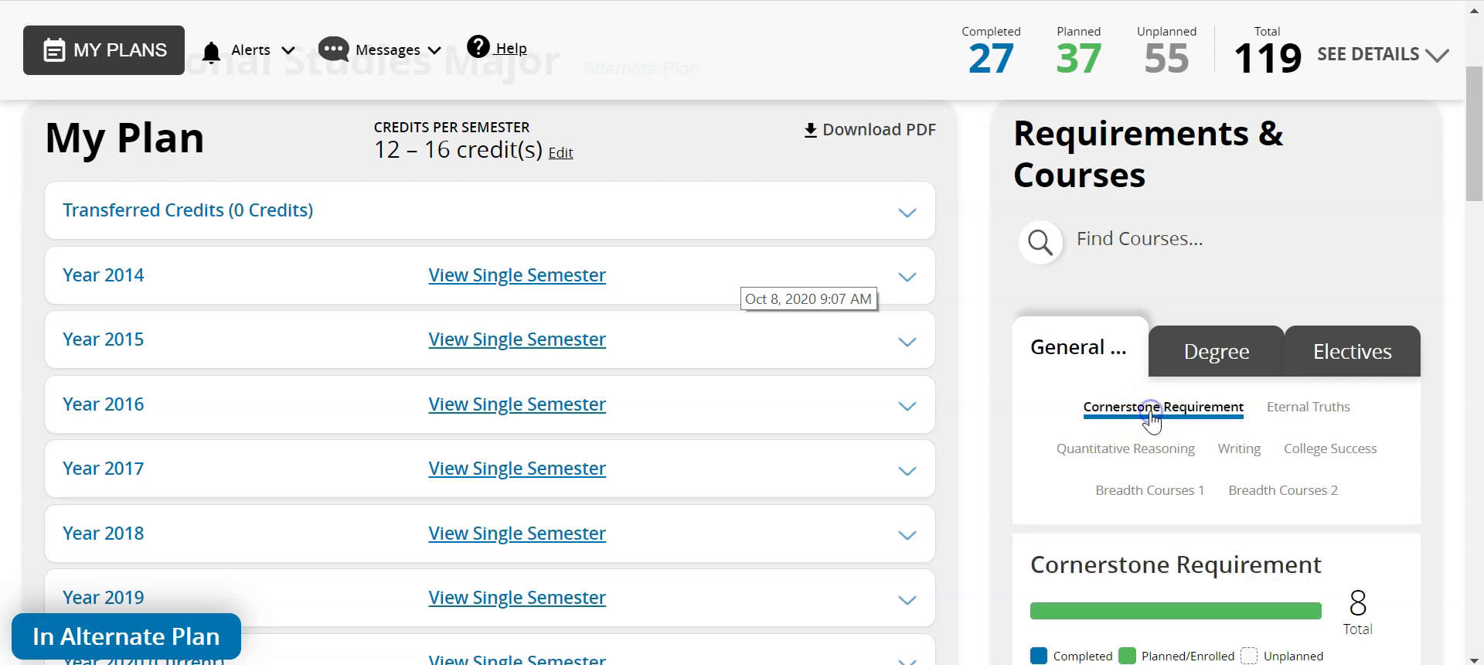
left_click(1330, 416)
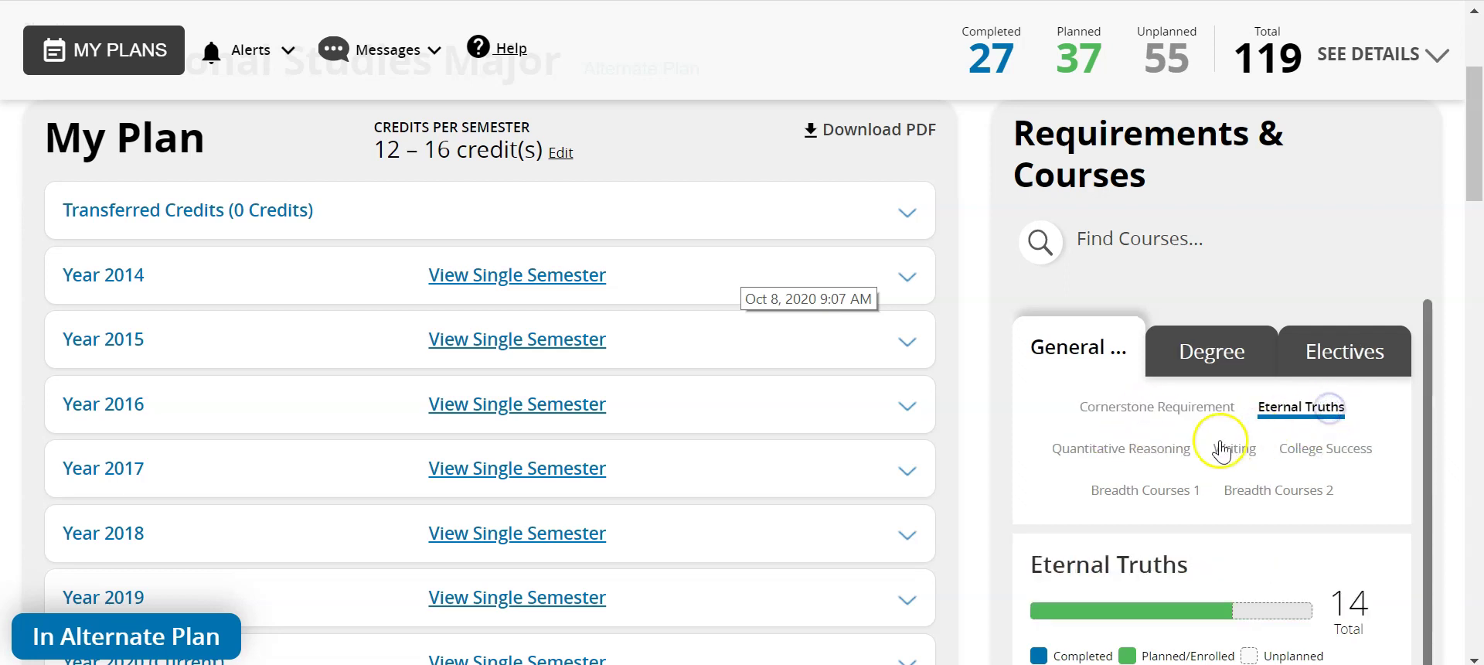
Step: Review Quantitative Reasoning, Writing, College Success, and Breadth Courses 1–2, then show Degree requirements
left_click(1158, 458)
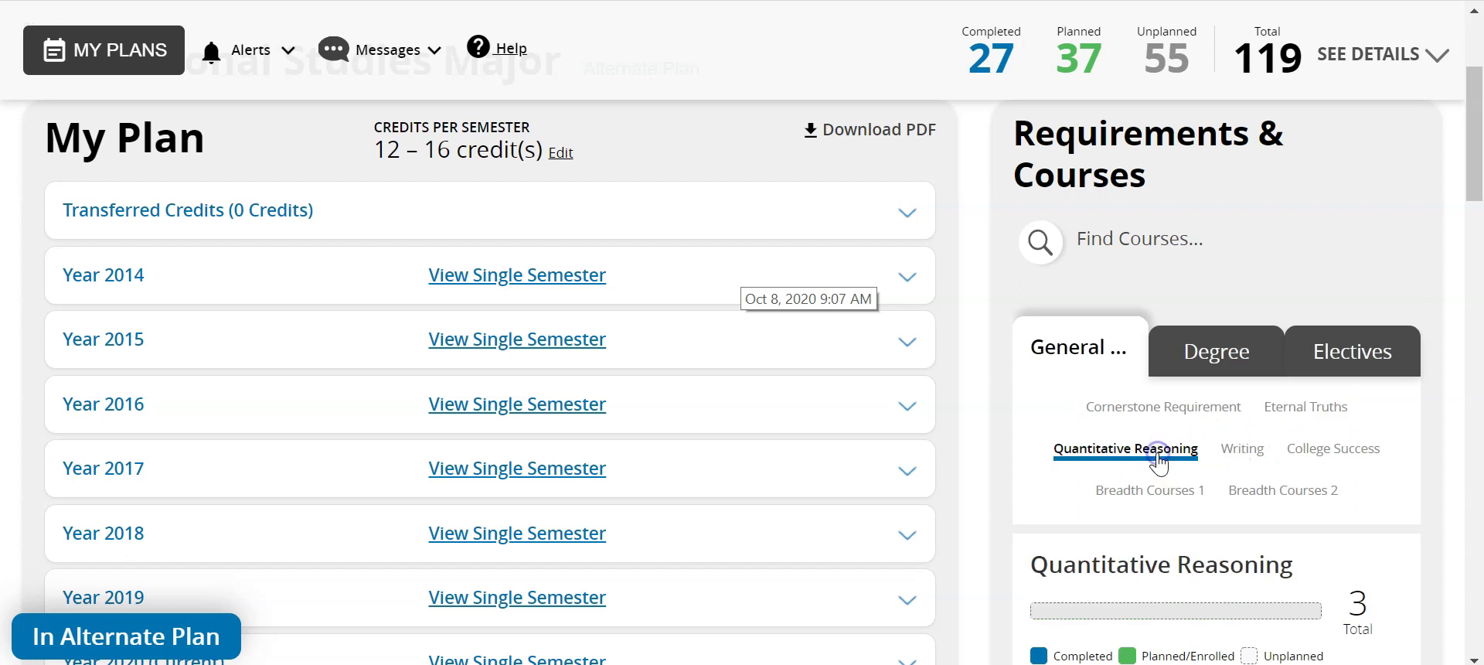
left_click(1246, 458)
left_click(1320, 458)
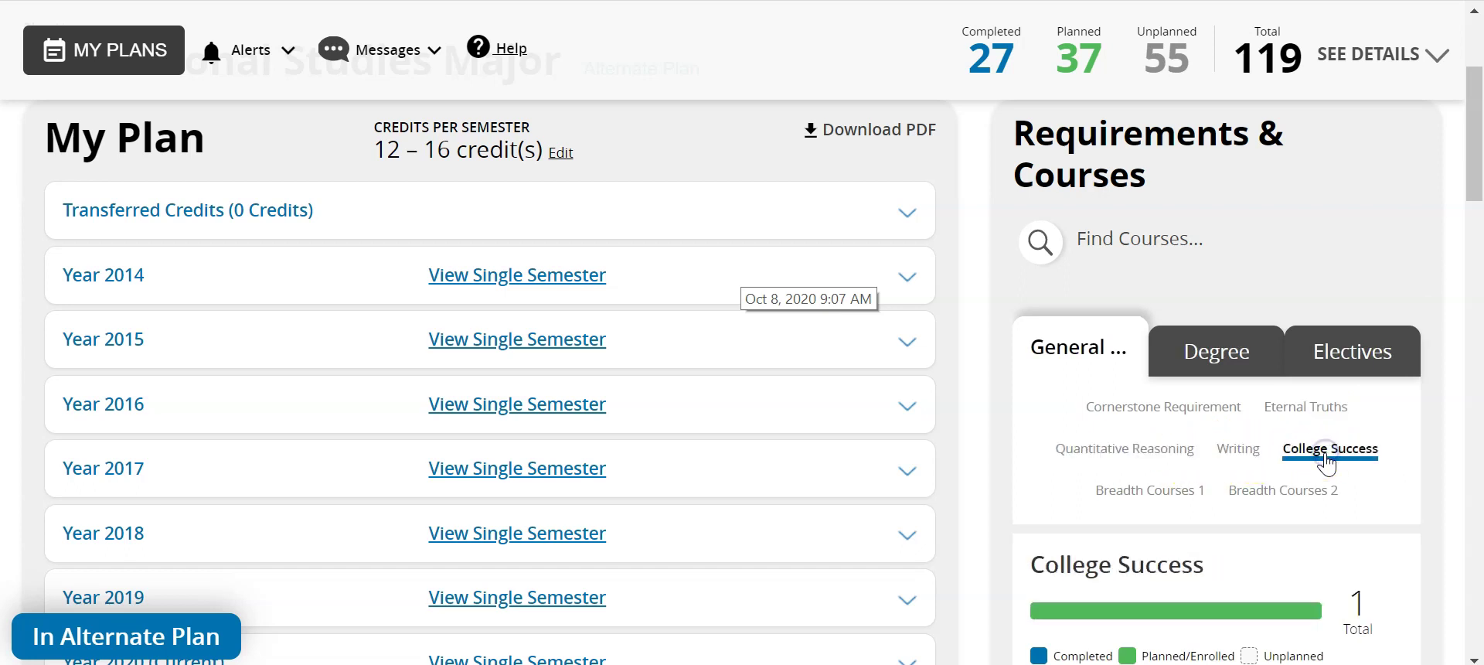
left_click(1167, 491)
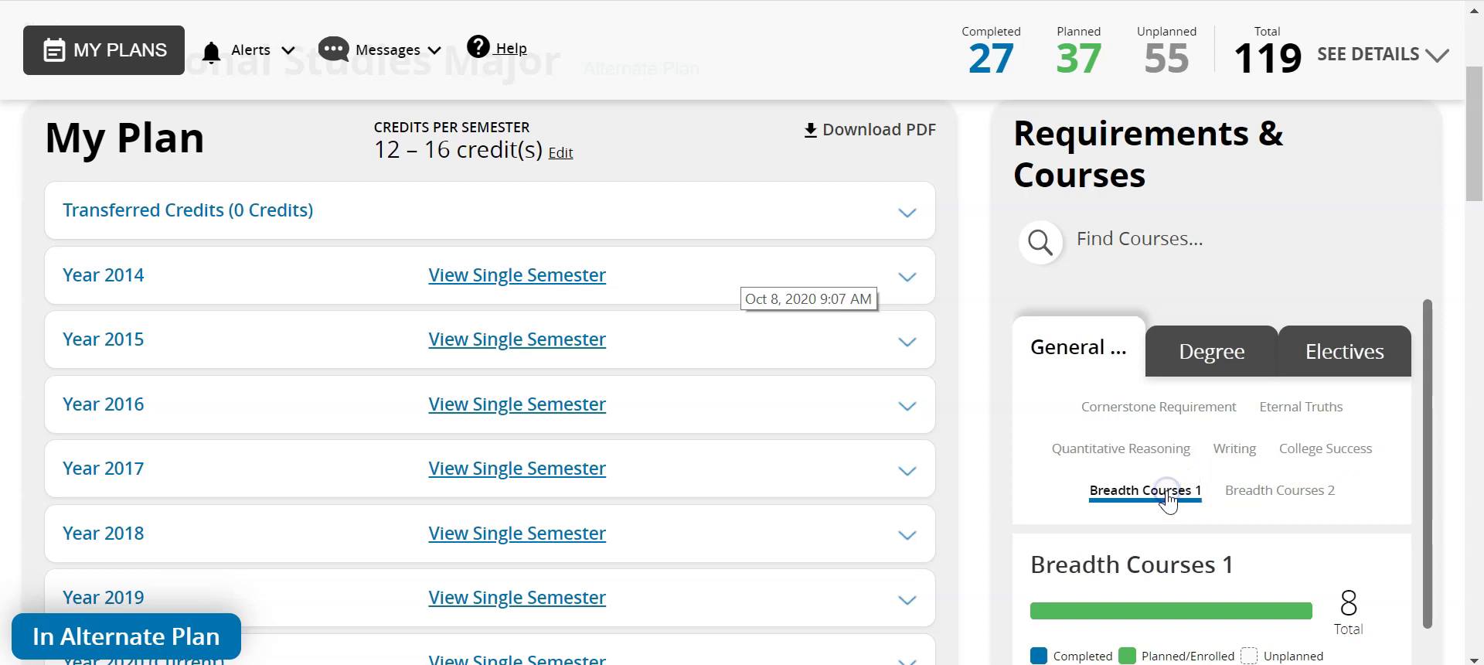
left_click(1258, 499)
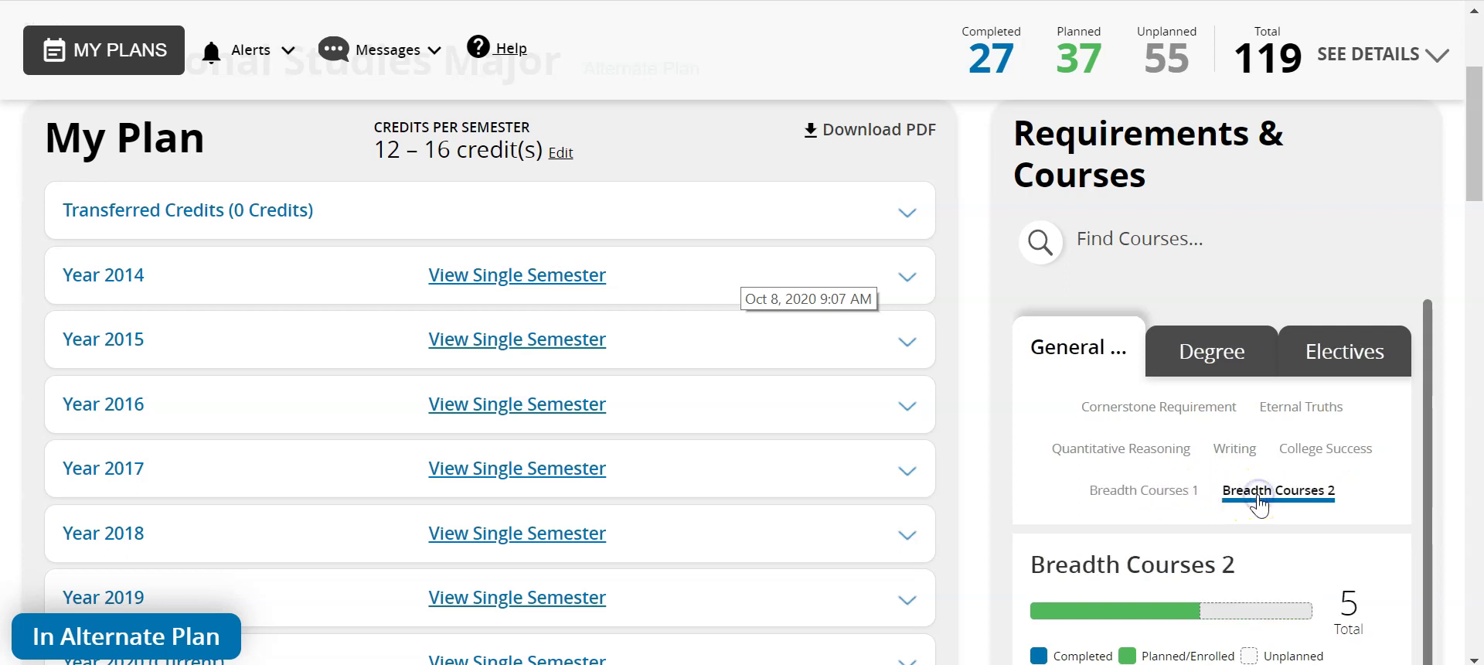
left_click(1258, 499)
left_click(1077, 354)
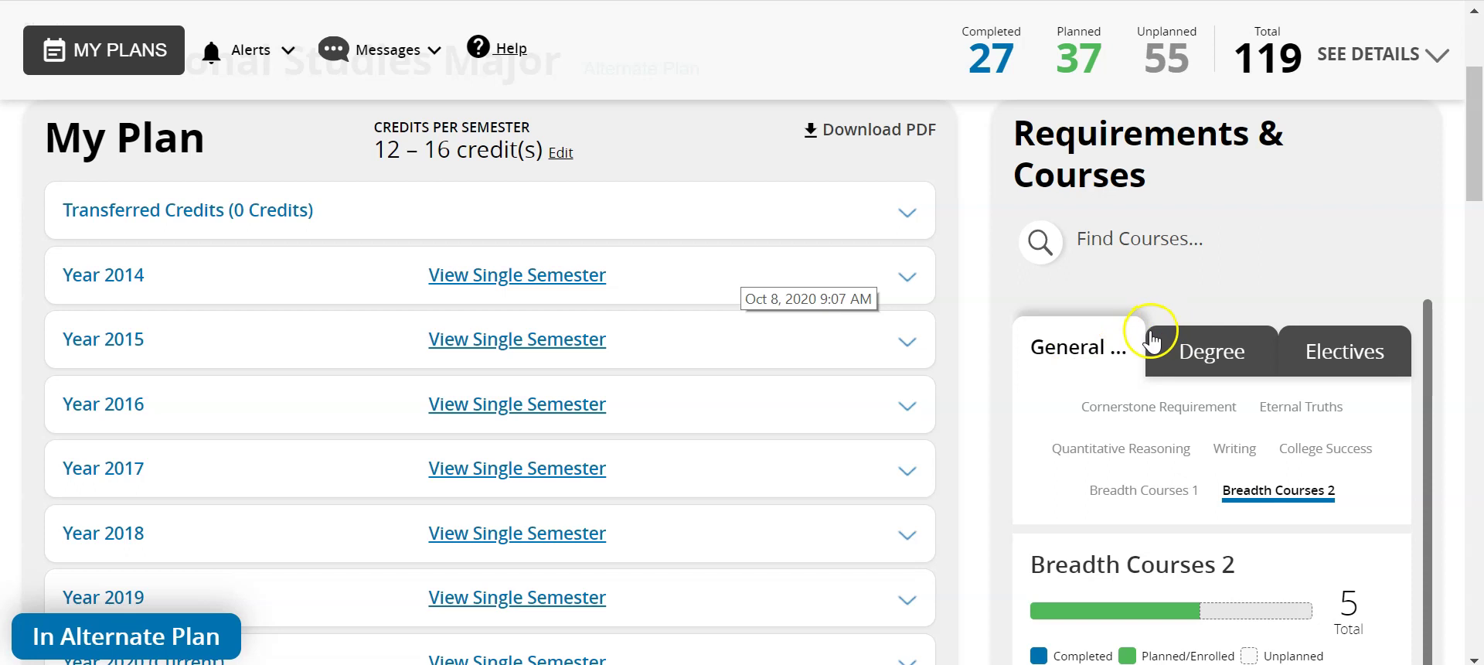
left_click(1187, 349)
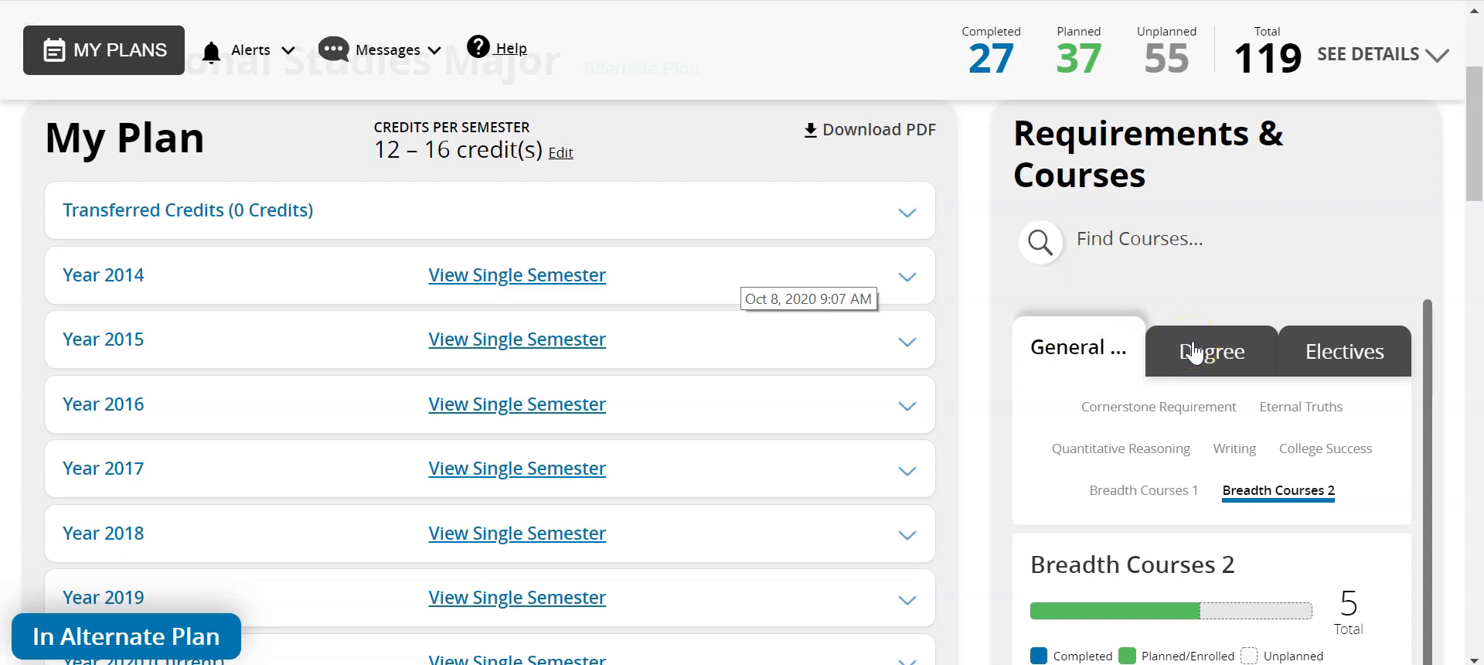
Step: Open the Applied Health degree requirements and review Requirement 1, the Introductory Certificate
left_click(1194, 352)
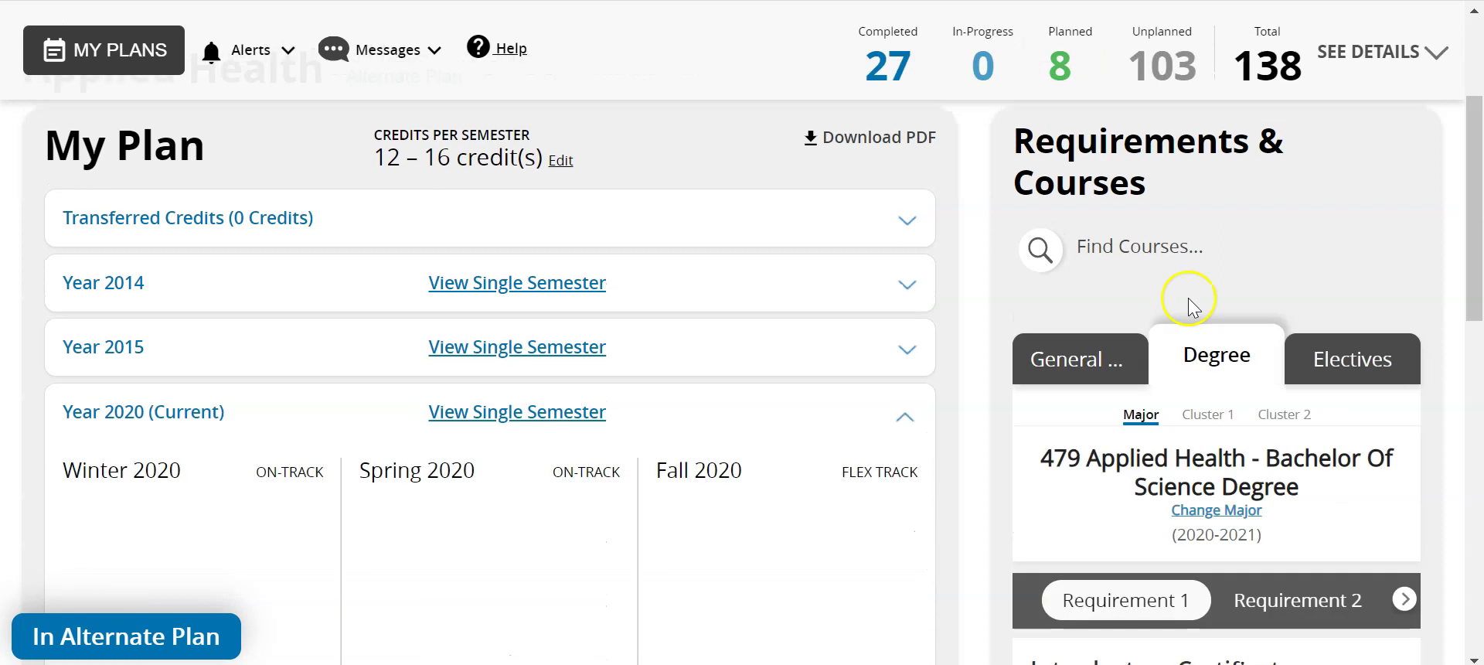
left_click(1193, 361)
left_click(1166, 393)
left_click(1167, 601)
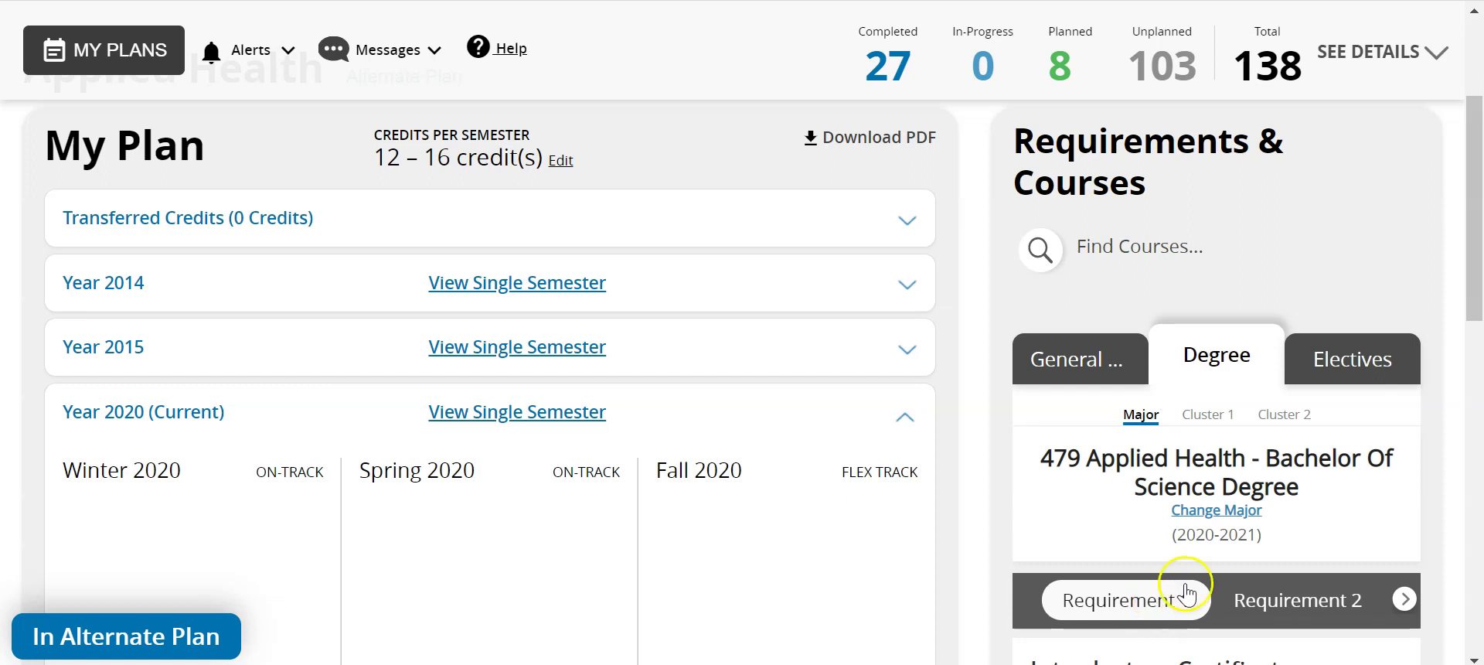
scroll(1268, 518, "down", 5)
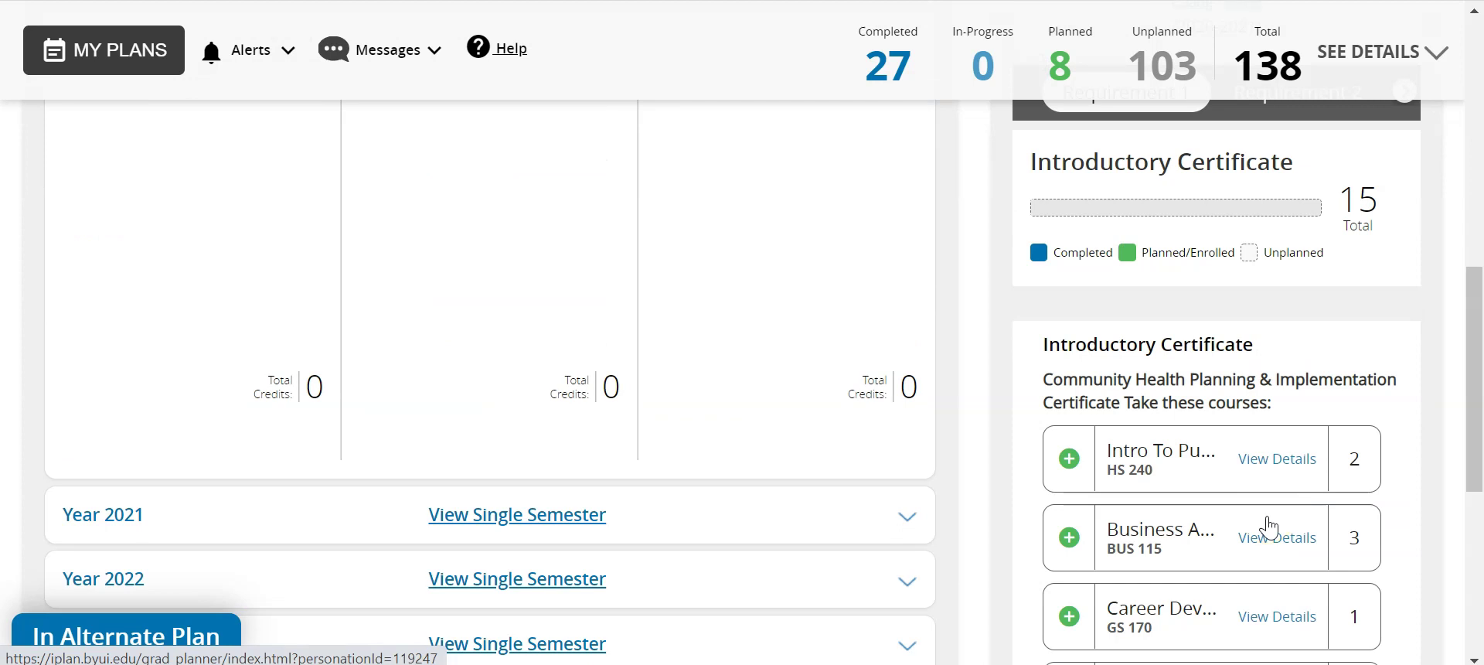
left_click(1296, 494)
scroll(1300, 348, "up", 2)
Step: Step through Requirement 2 (Intermediate Certificate) to Requirement 3, the 13-credit Advanced Certificate
left_click(1298, 222)
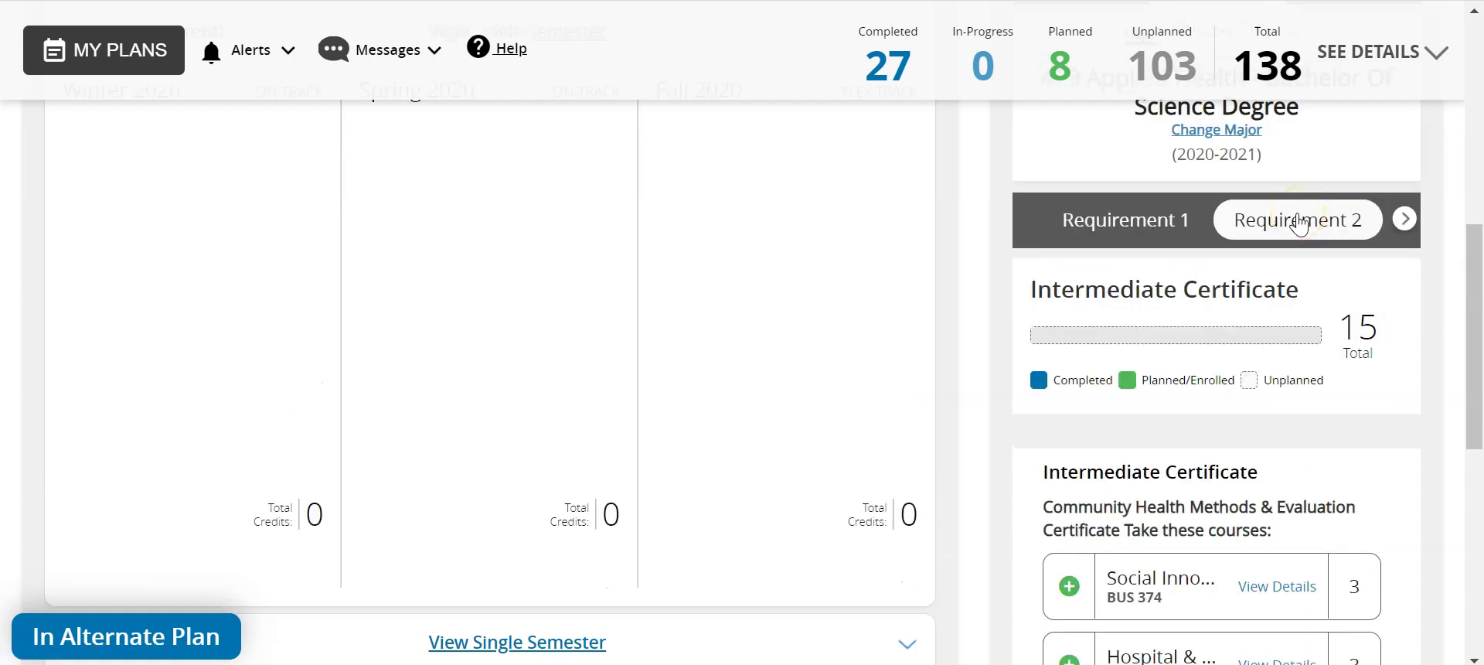
left_click(1279, 233)
left_click(1286, 234)
left_click(1325, 235)
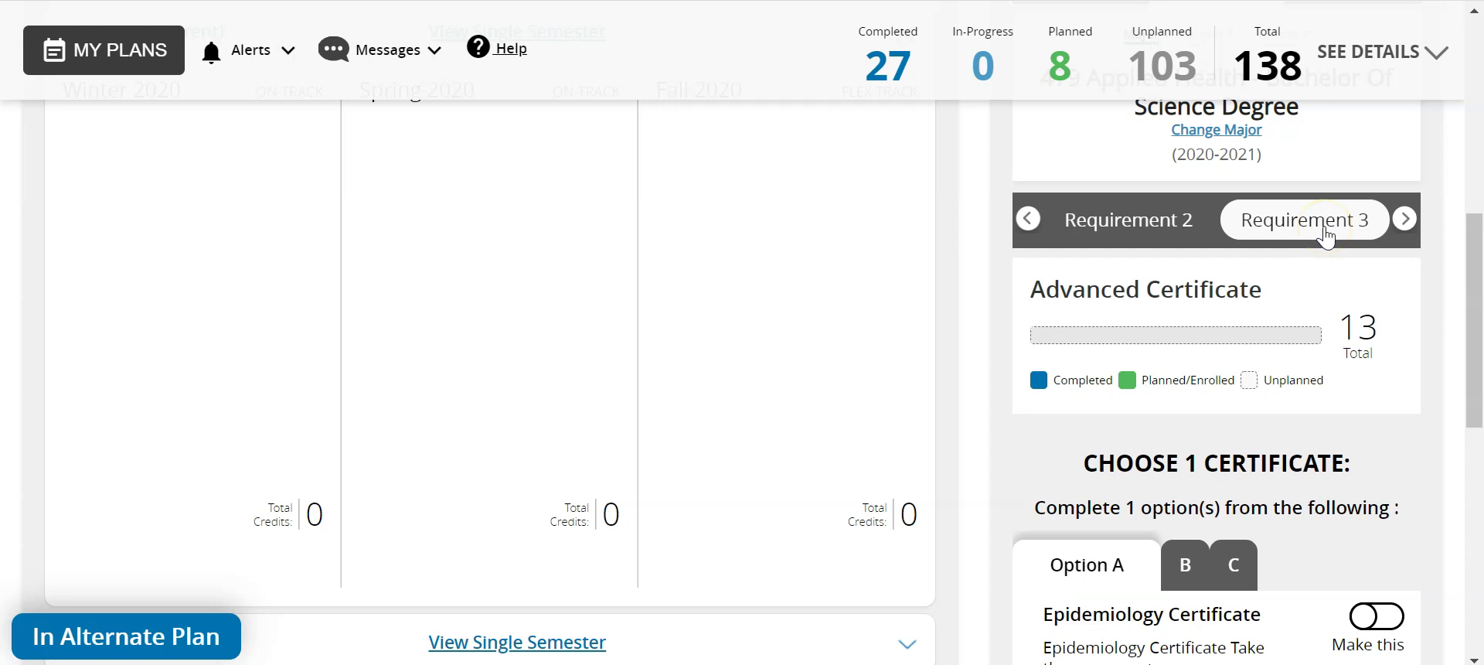
Step: Compare Options B and C, then make Human Services Certificate (Option C) my option
scroll(1348, 486, "down", 4)
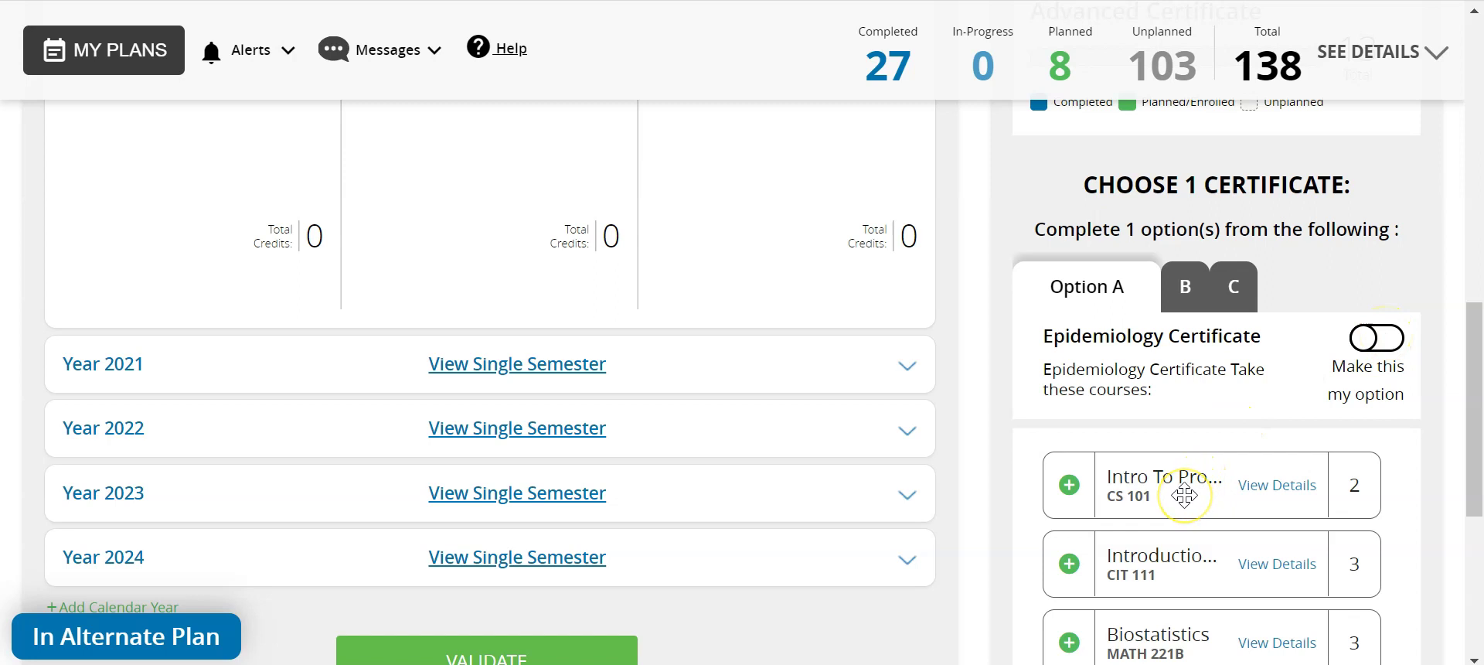
scroll(1184, 495, "down", 3)
scroll(1184, 494, "up", 2)
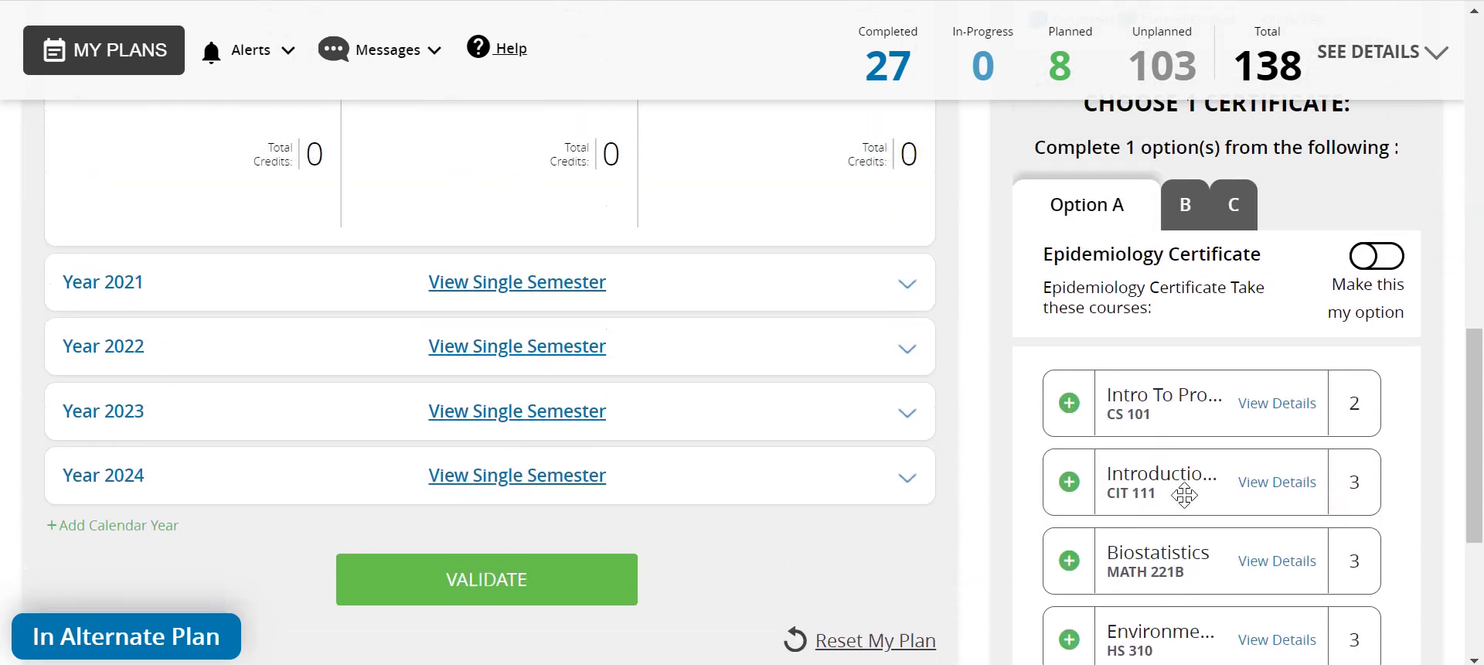
scroll(1184, 494, "up", 1)
left_click(1185, 302)
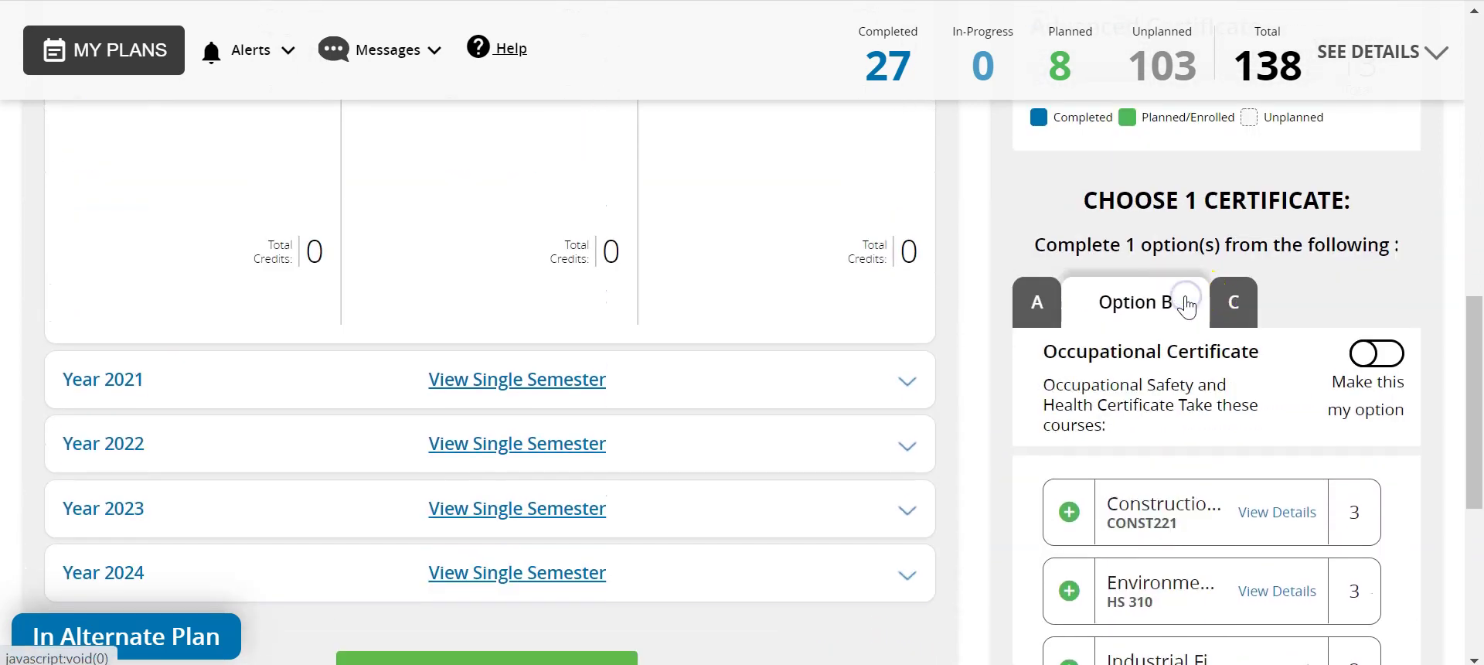
left_click(1233, 301)
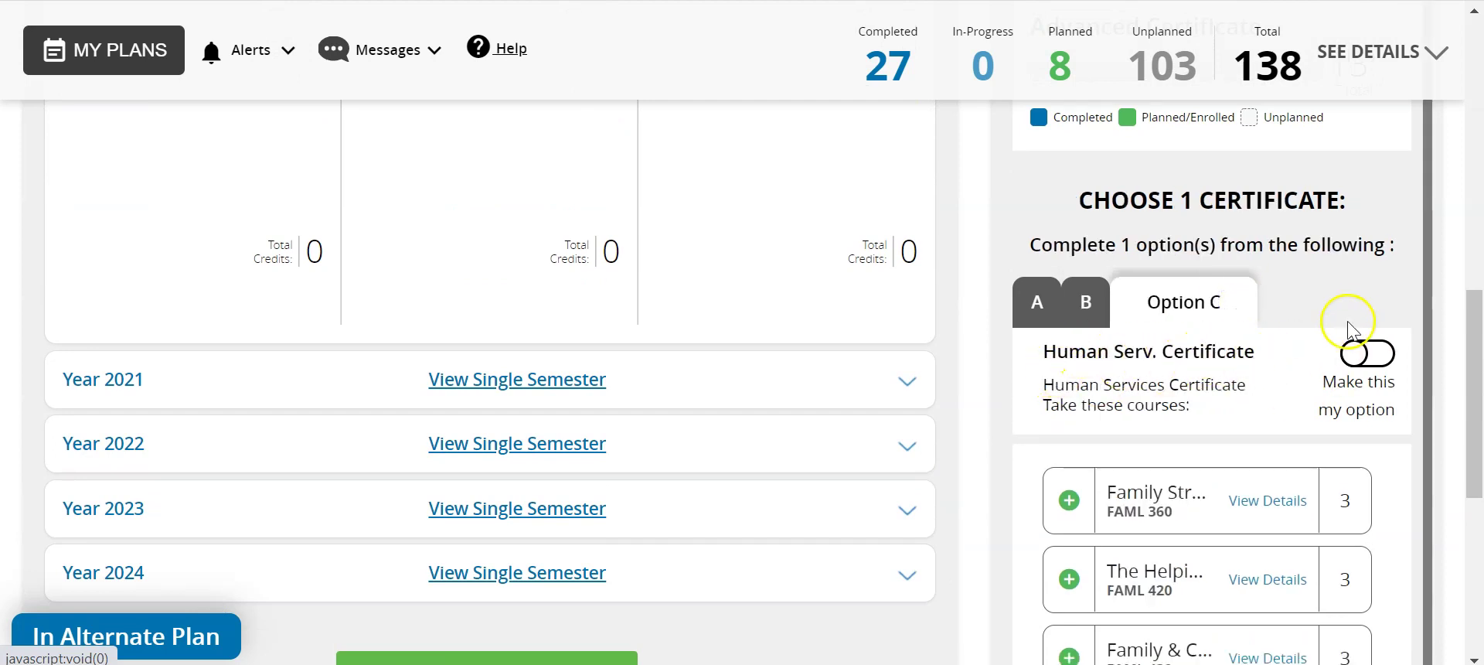
left_click(1357, 355)
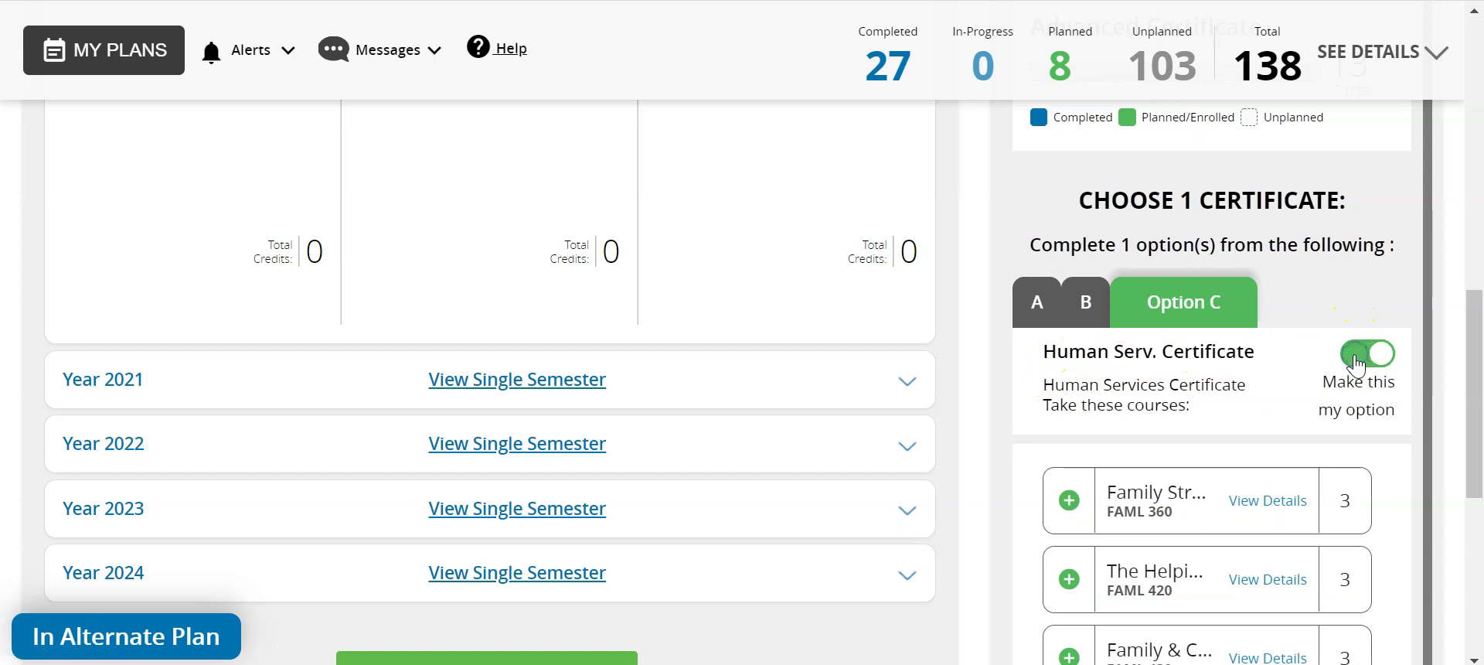
scroll(1295, 375, "down", 1)
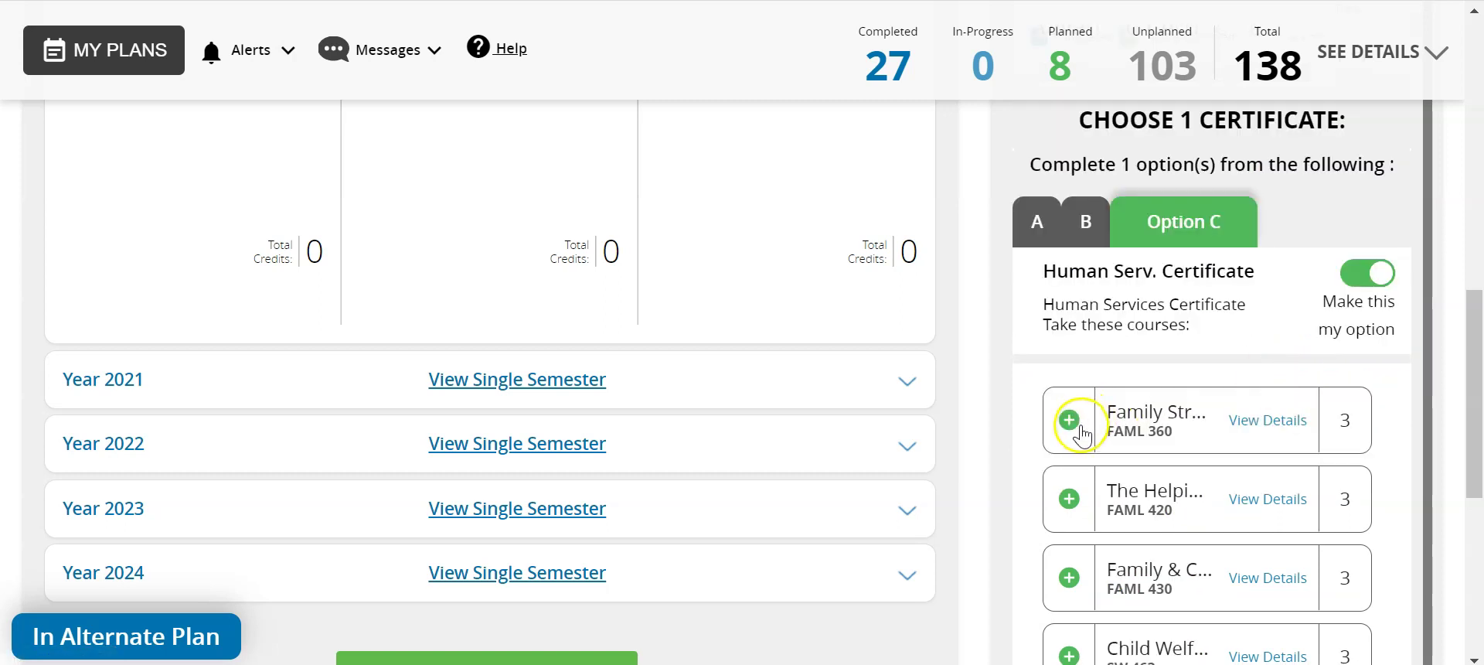
scroll(1148, 321, "up", 3)
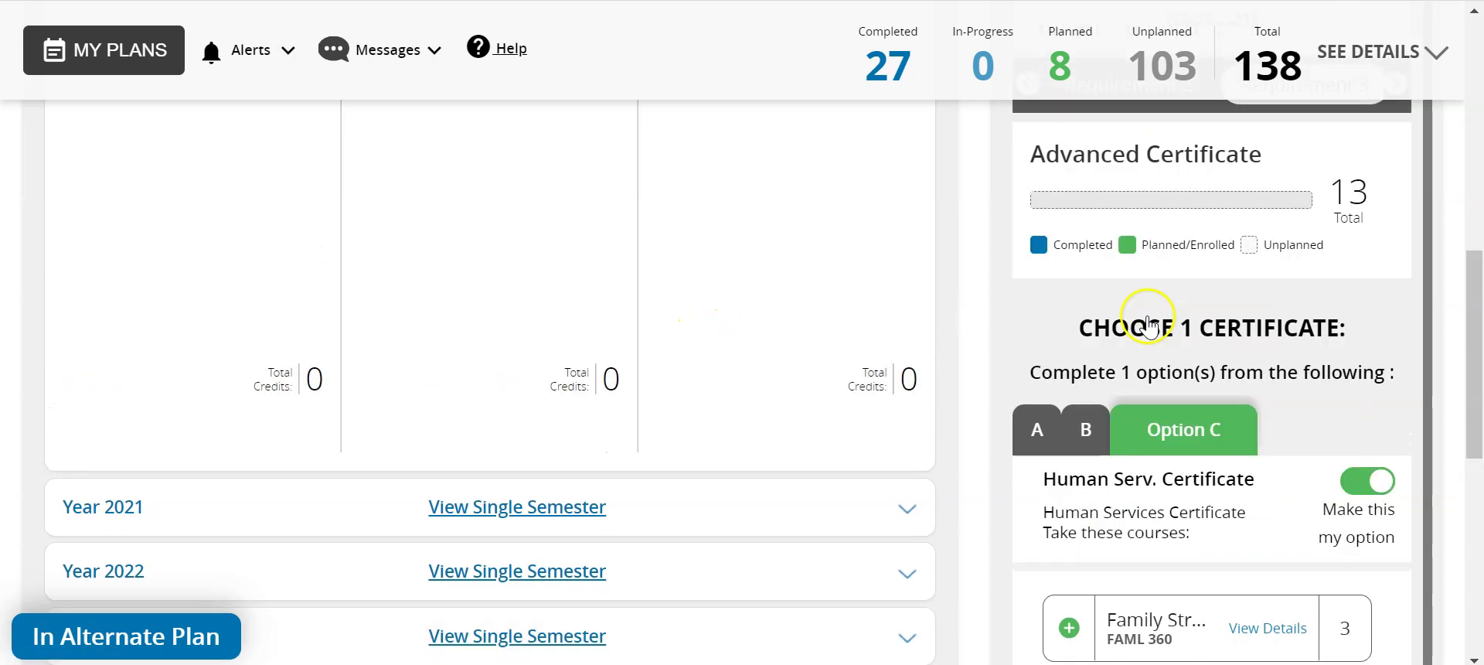
scroll(1149, 322, "up", 2)
Step: Show Requirement 4, Supplemental Courses, offering Internship HS 498R or HS 499R
left_click(1395, 210)
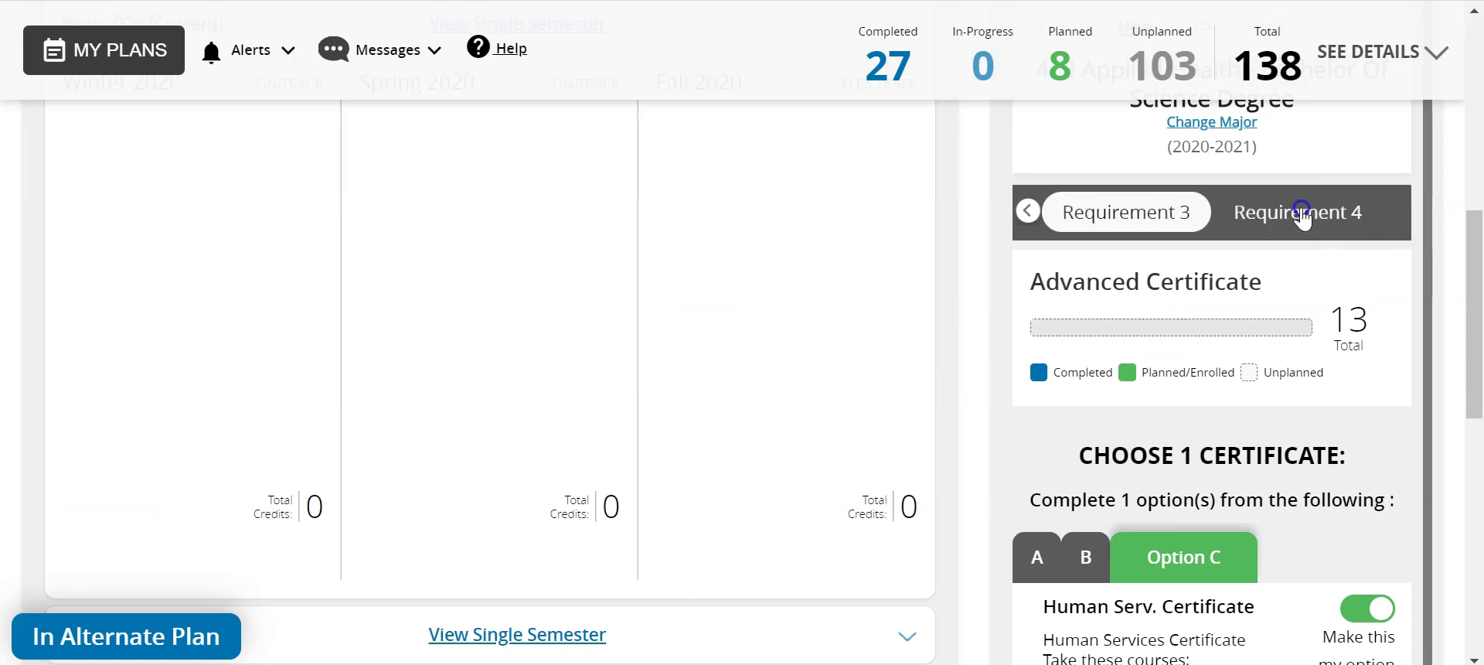
left_click(1301, 212)
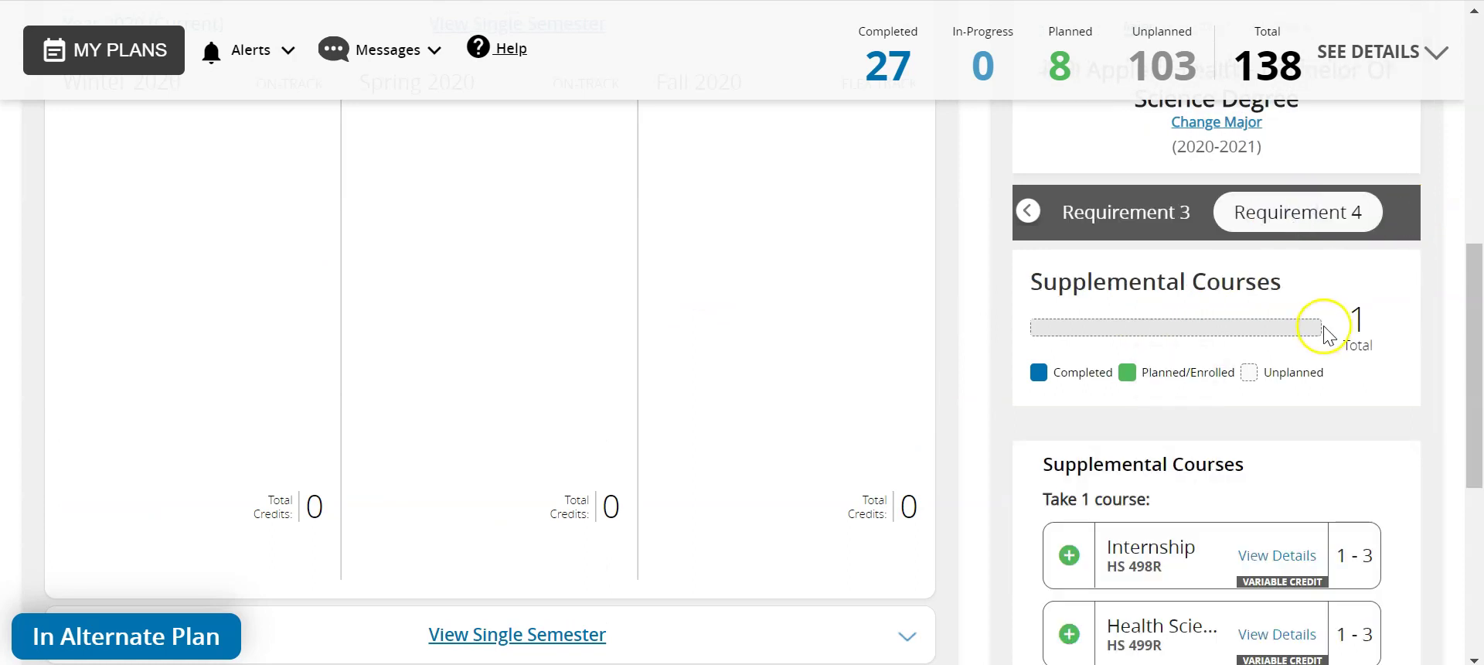
scroll(1345, 371, "down", 2)
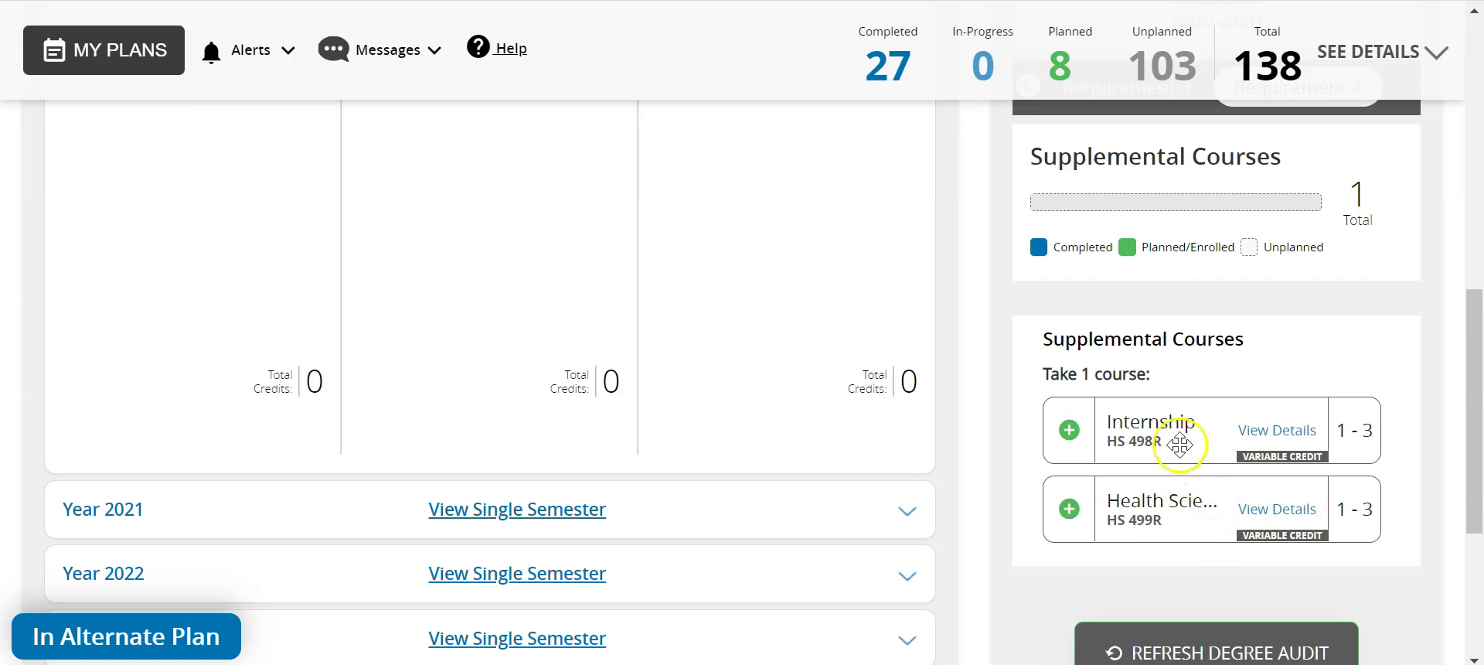
Step: Open the Electives overview showing the 40-credit Electives requirement
left_click(1071, 430)
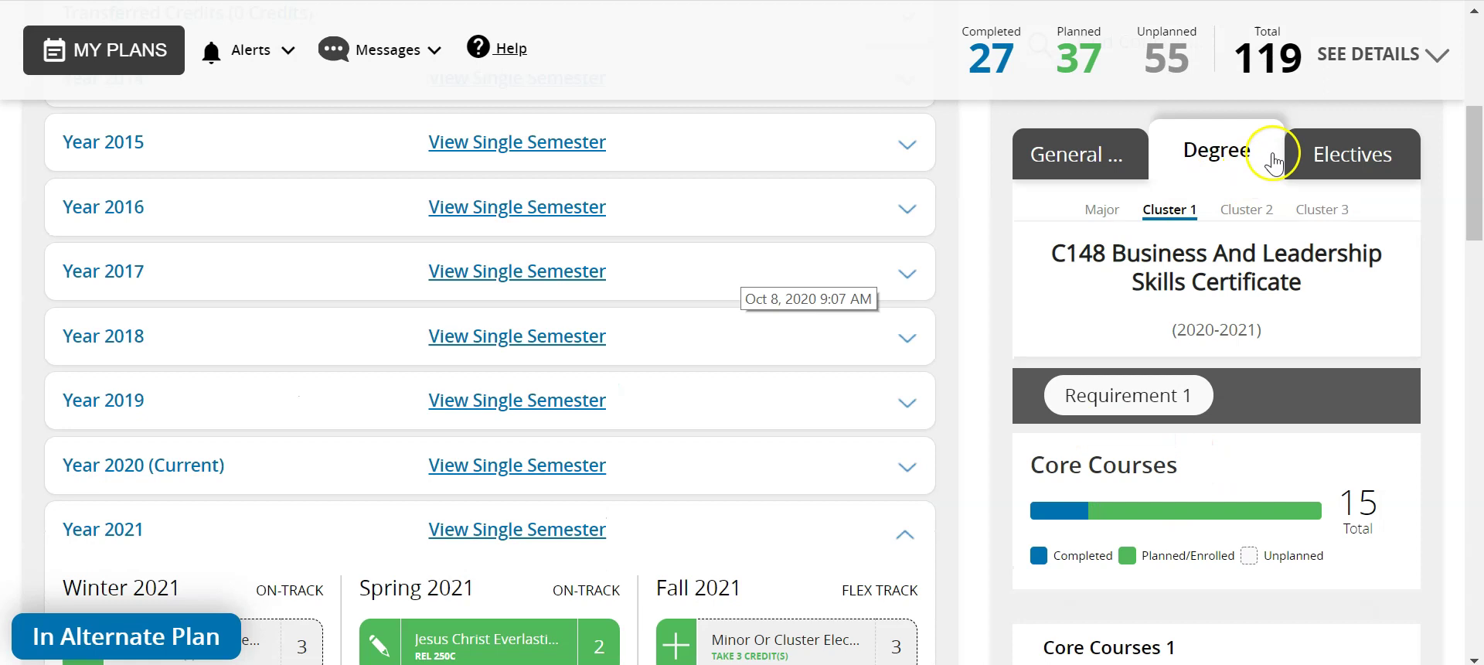
left_click(1321, 157)
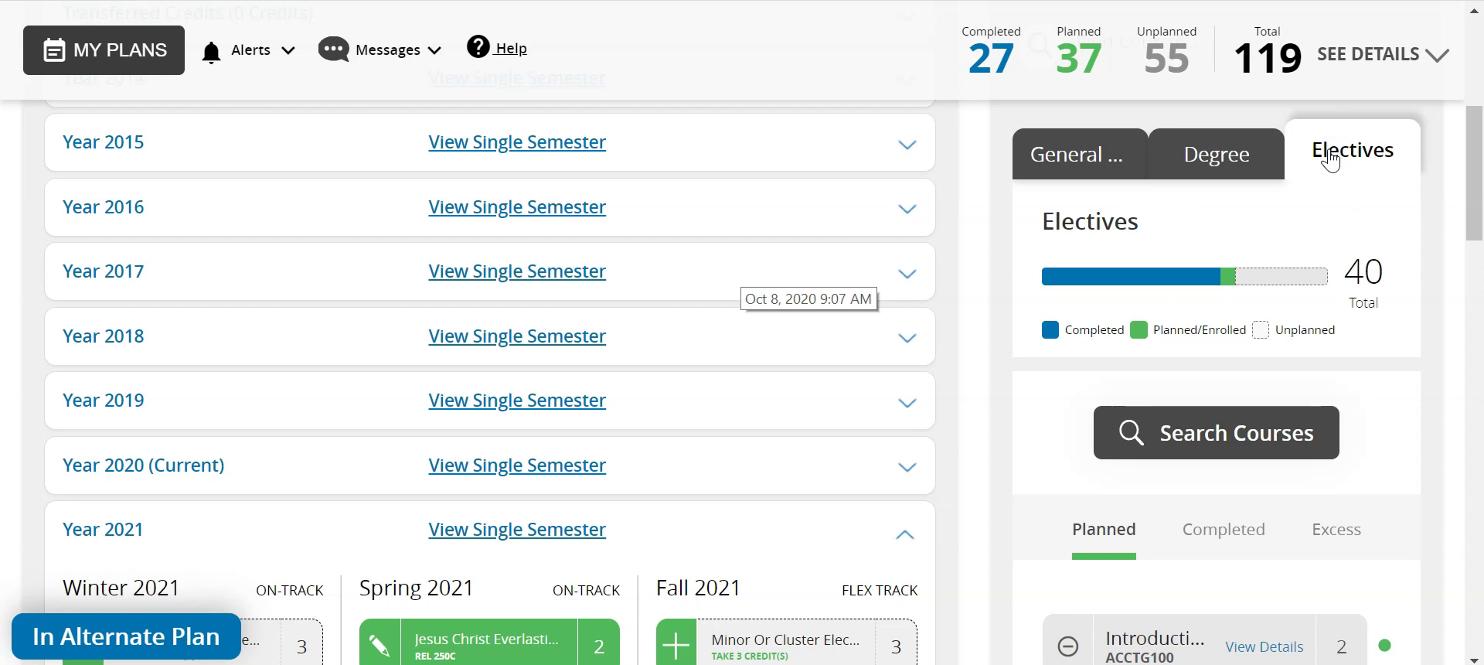
left_click(1329, 135)
scroll(1194, 332, "down", 3)
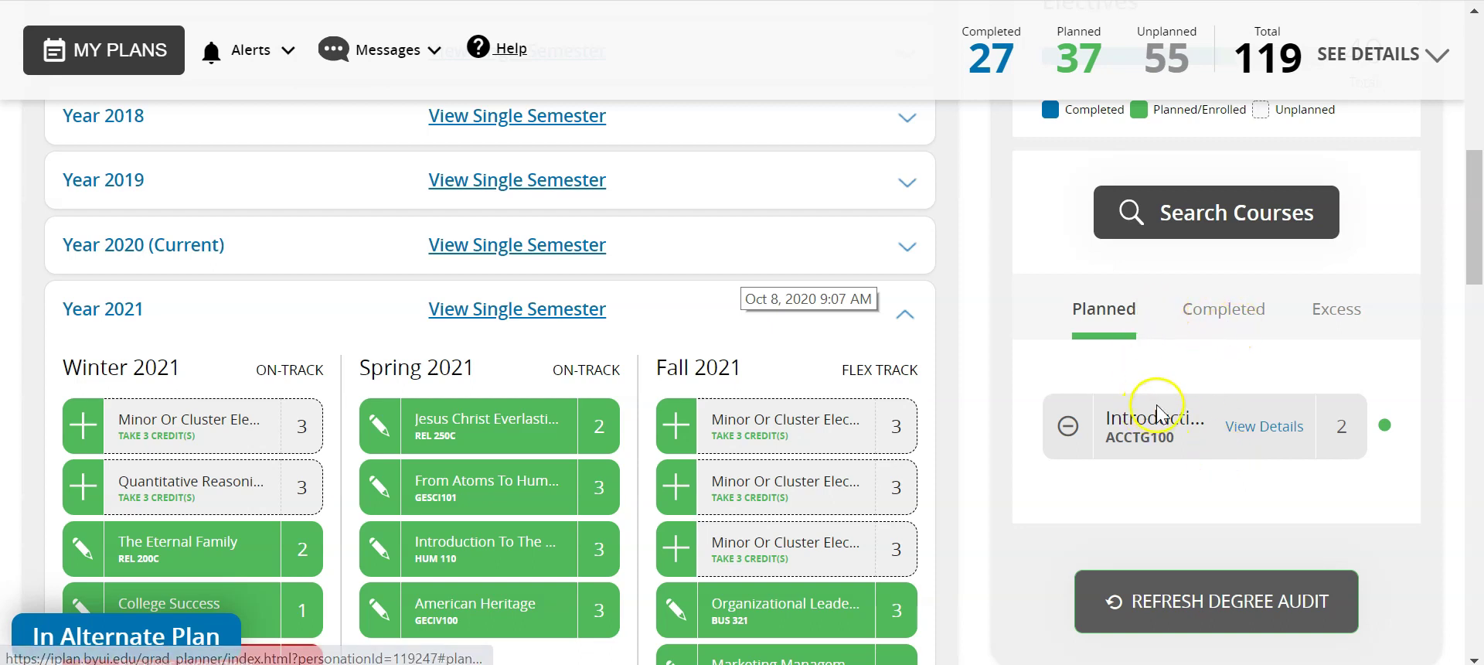
Step: List completed elective courses such as B 398 and EPS 301 under Search Courses
left_click(1242, 317)
scroll(1204, 396, "down", 1)
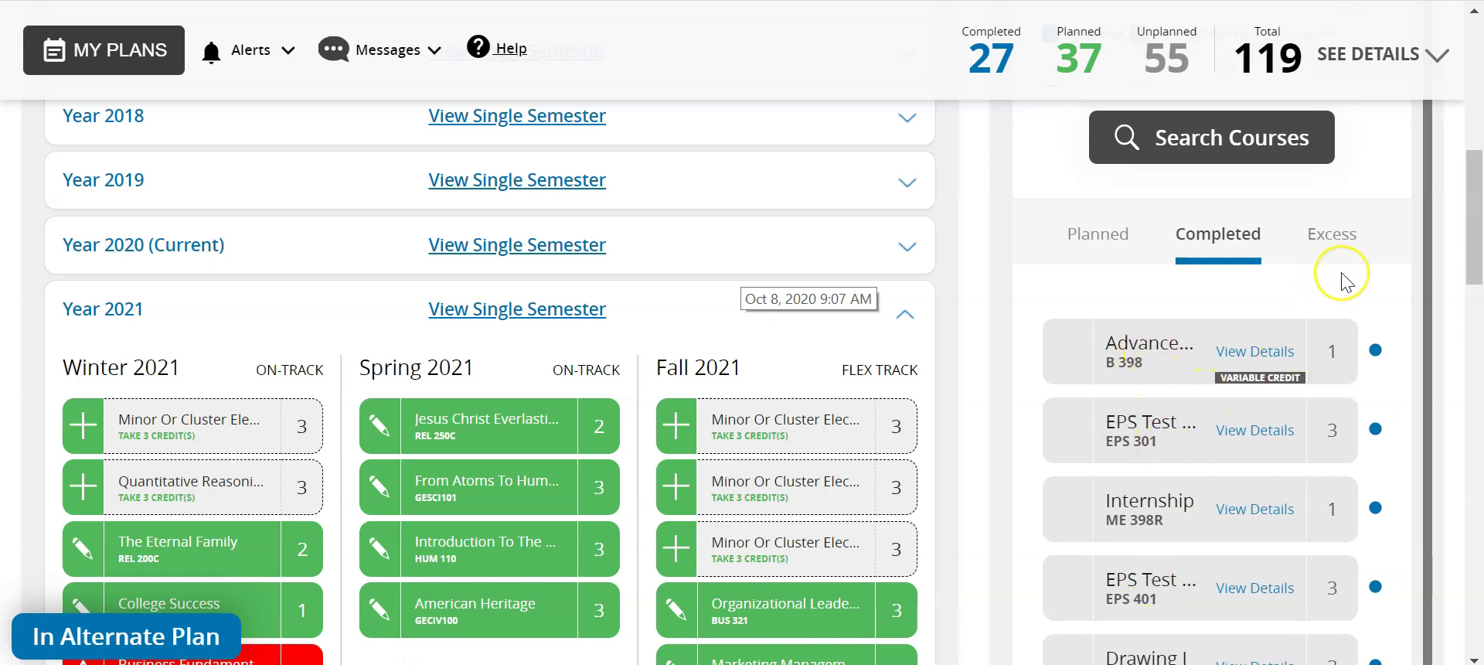
scroll(1342, 280, "up", 1)
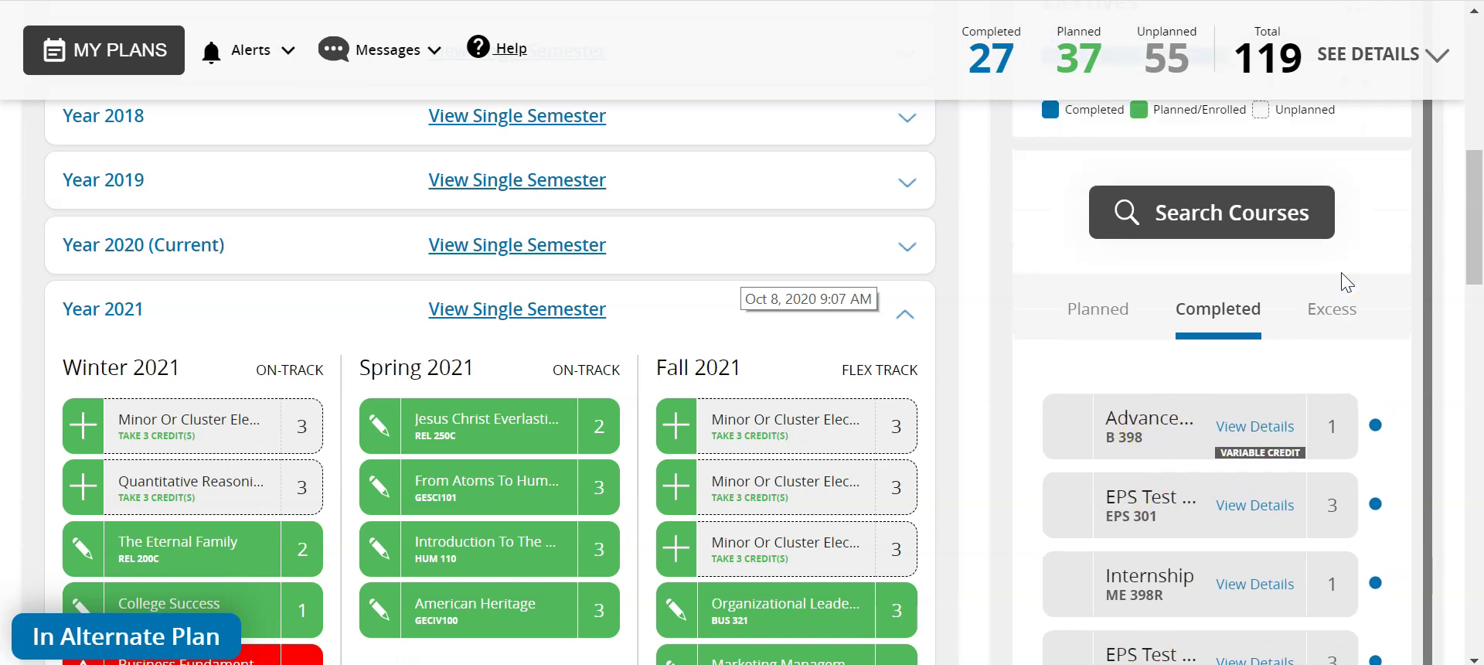
scroll(1345, 281, "up", 2)
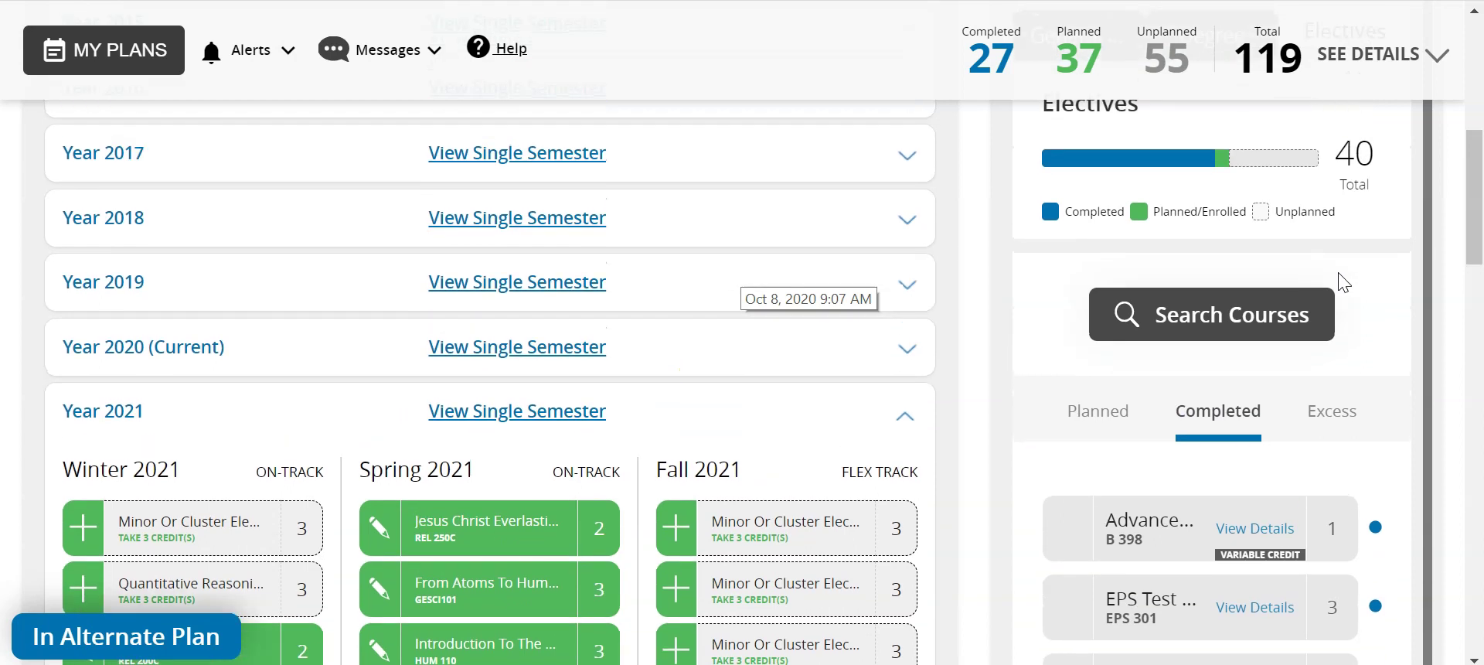
left_click(1377, 127)
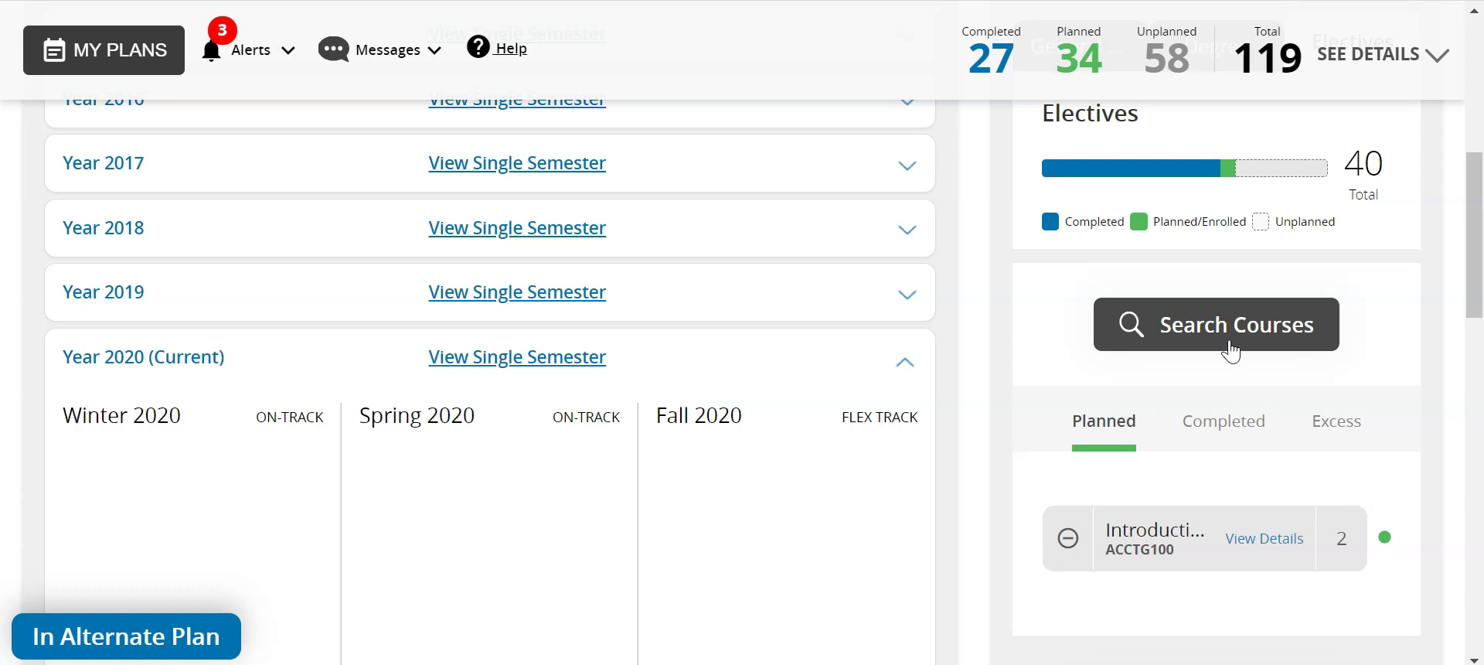
left_click(507, 532)
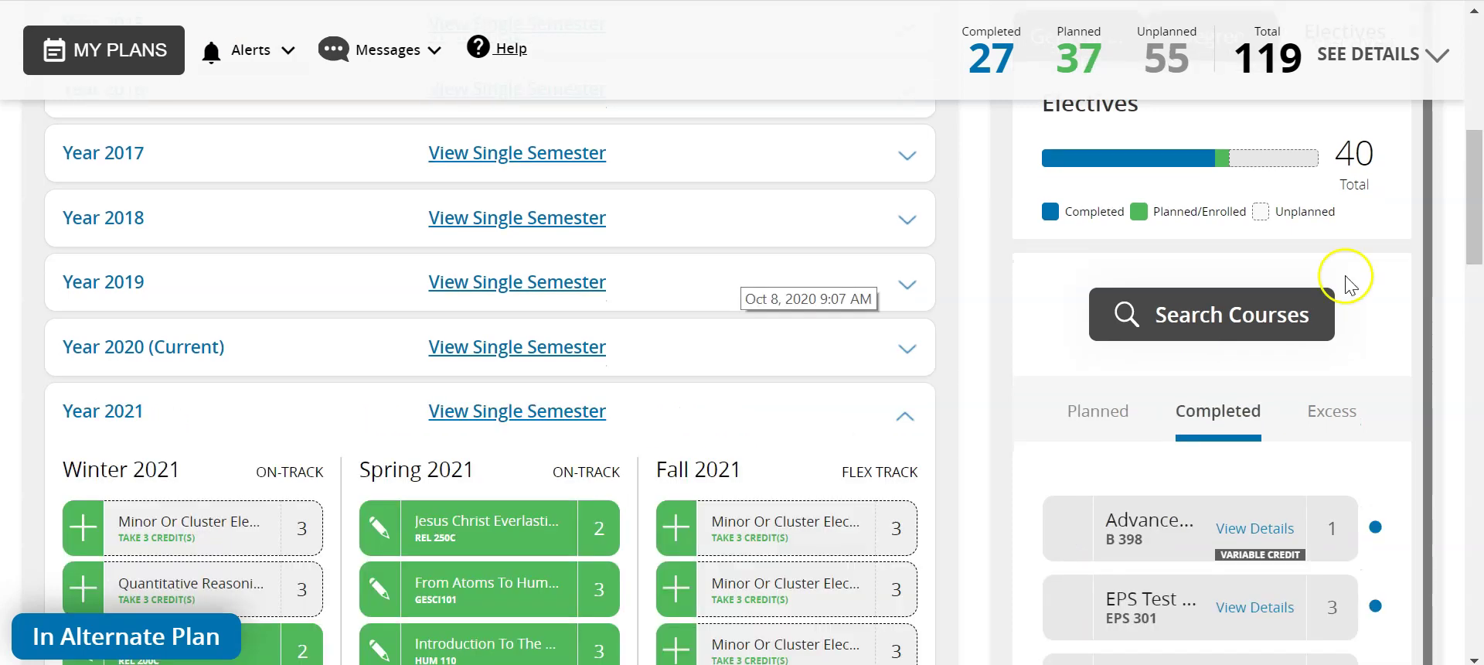